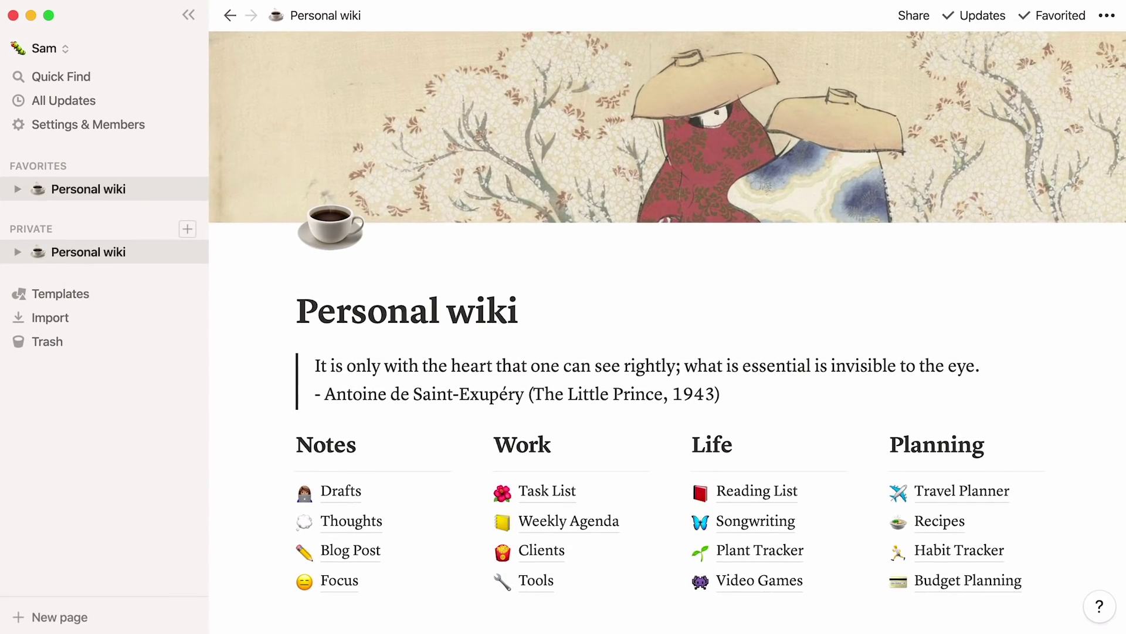
- View the Task List sub-page, then go back to the finished Personal wiki page
{"action": "left_click", "coordinate": [534, 496]}
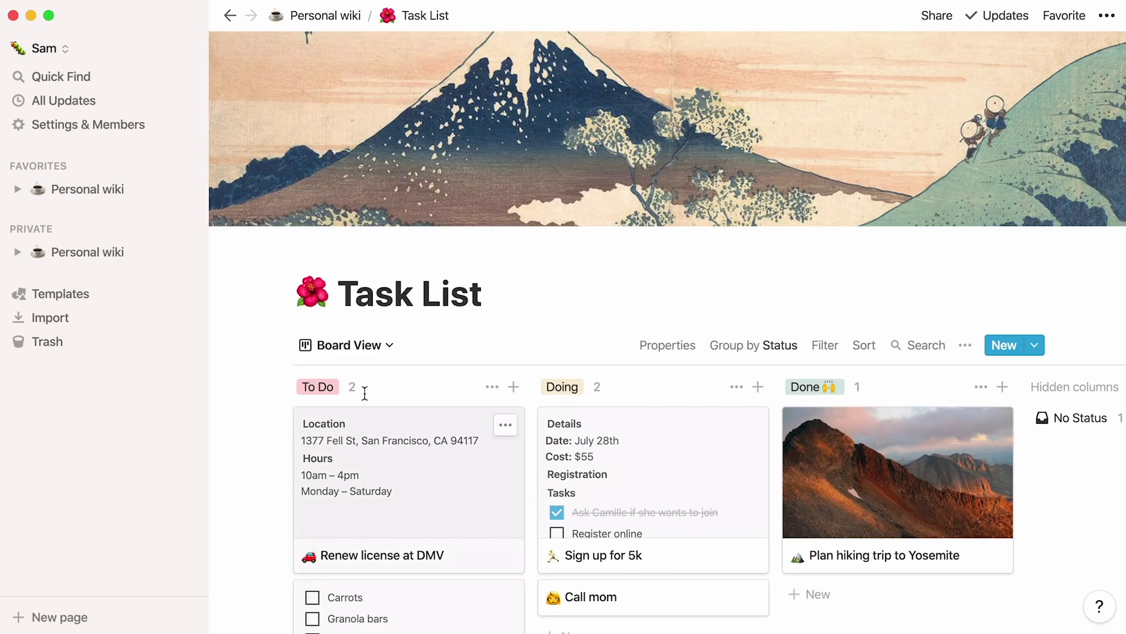
{"action": "left_click", "coordinate": [117, 253]}
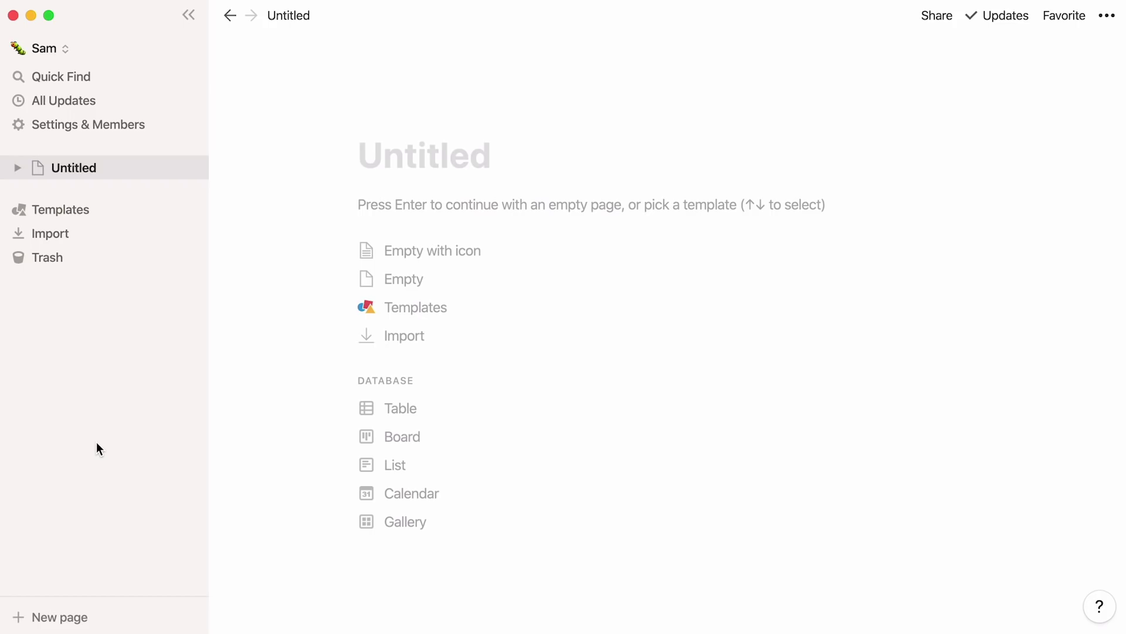
- Create a page titled 'Personal wiki', open it full-size, and delete the leftover Untitled page
{"action": "left_click", "coordinate": [68, 619]}
{"action": "type", "text": "Pers"}
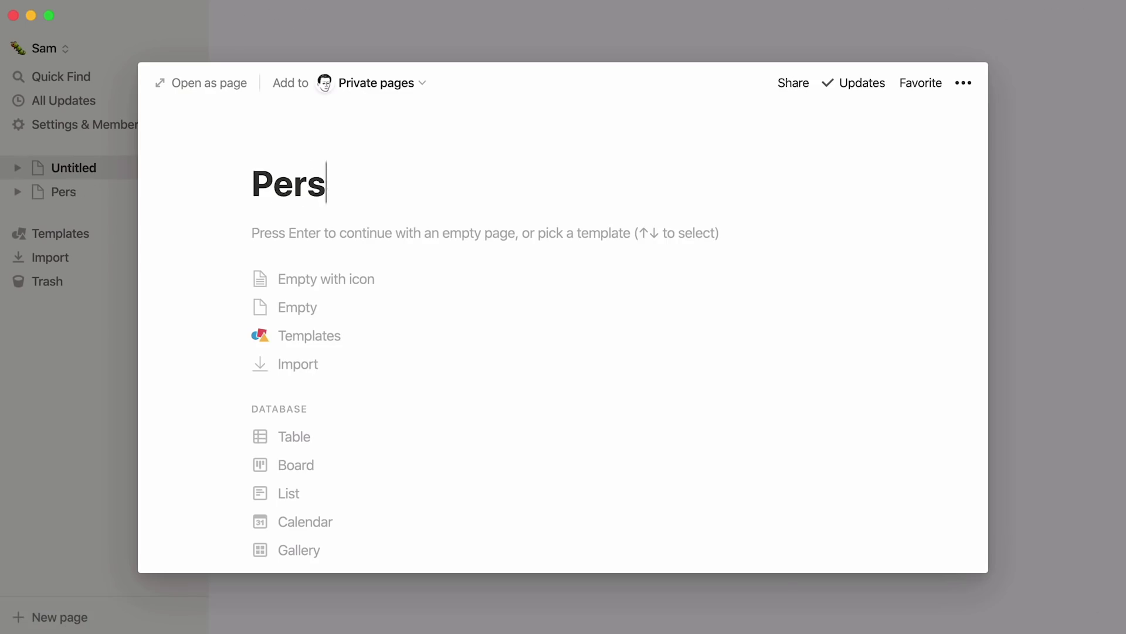
{"action": "type", "text": "onal wiki"}
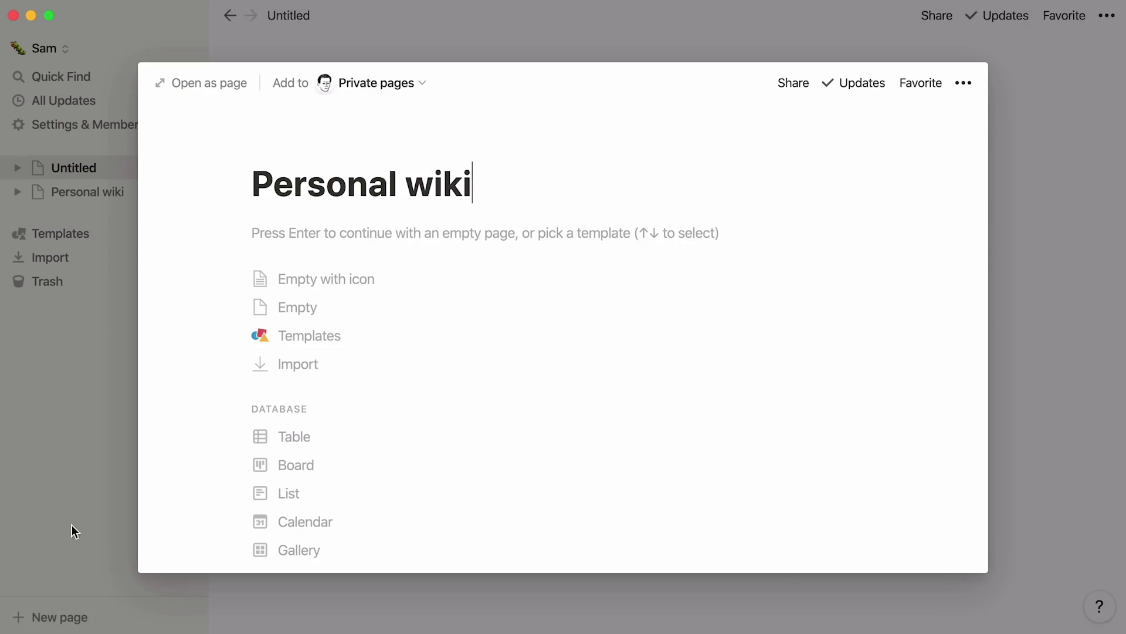
{"action": "left_click", "coordinate": [90, 196]}
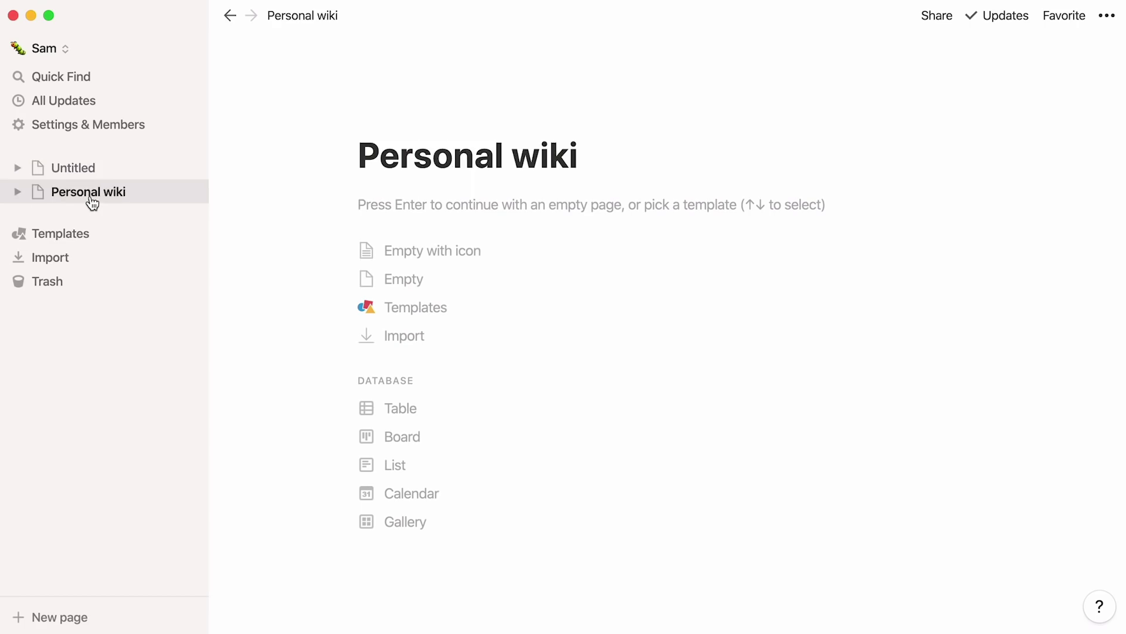
{"action": "left_click", "coordinate": [165, 168]}
{"action": "left_click", "coordinate": [181, 185]}
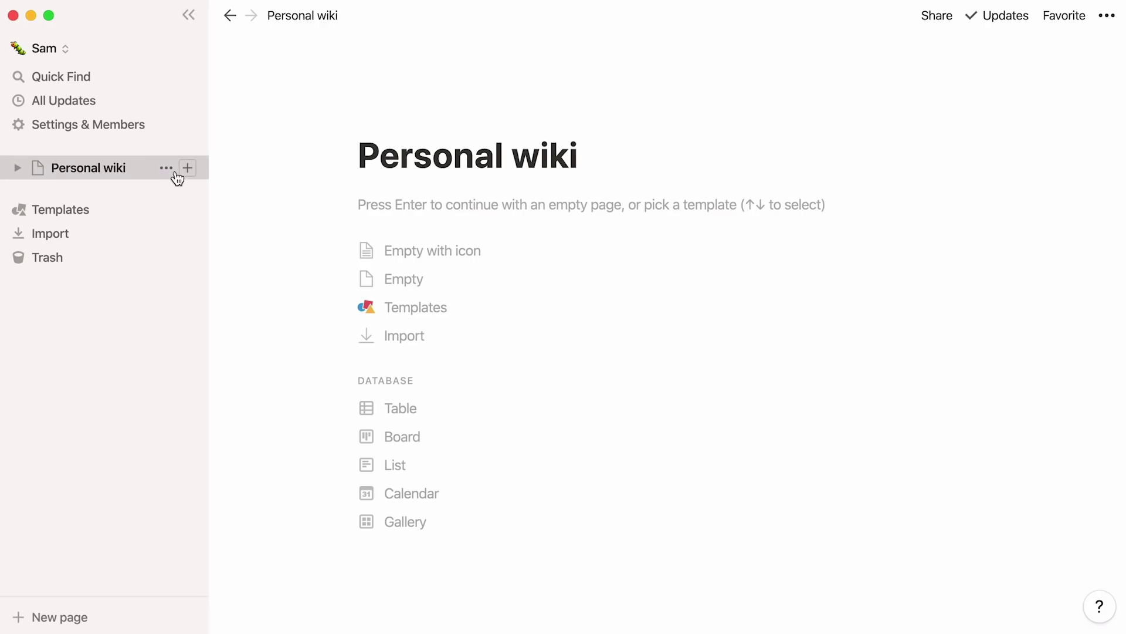
- Add Heading 2 blocks Notes, Work, Life and Planning using /heading and the '## ' shortcut
{"action": "type", "text": "/heading"}
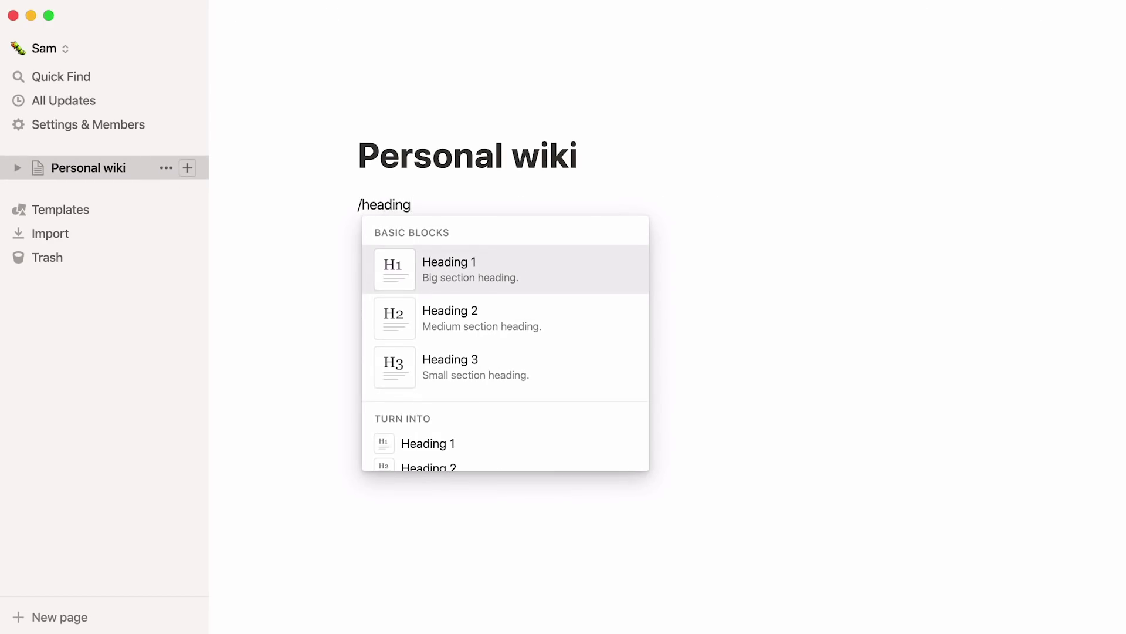
{"action": "key", "text": "Down"}
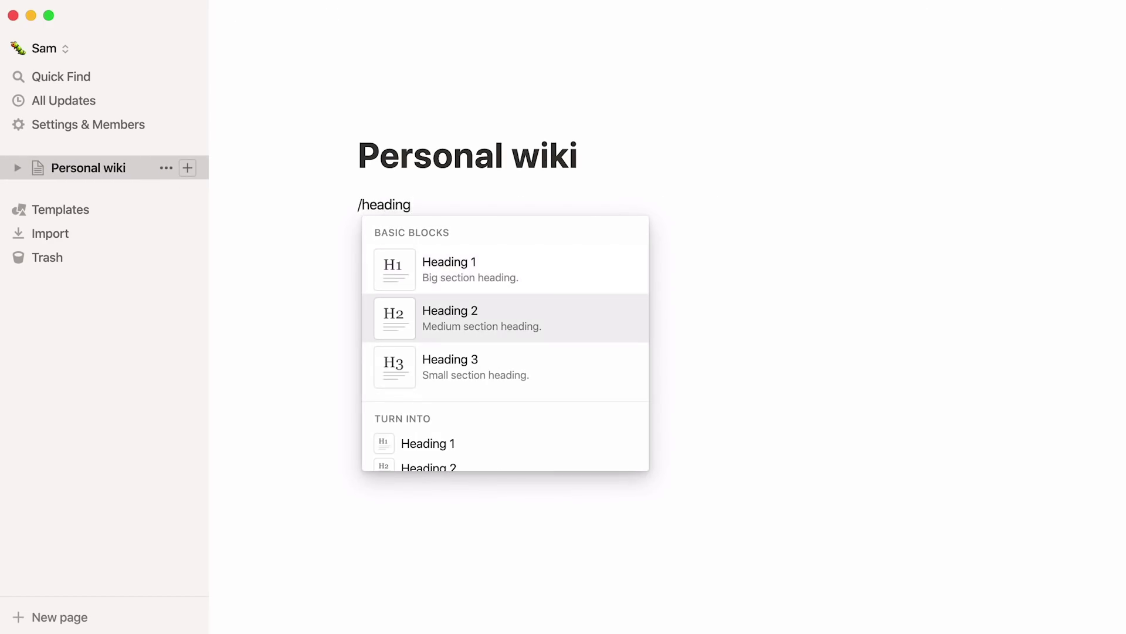
{"action": "key", "text": "Return"}
{"action": "type", "text": "Notes"}
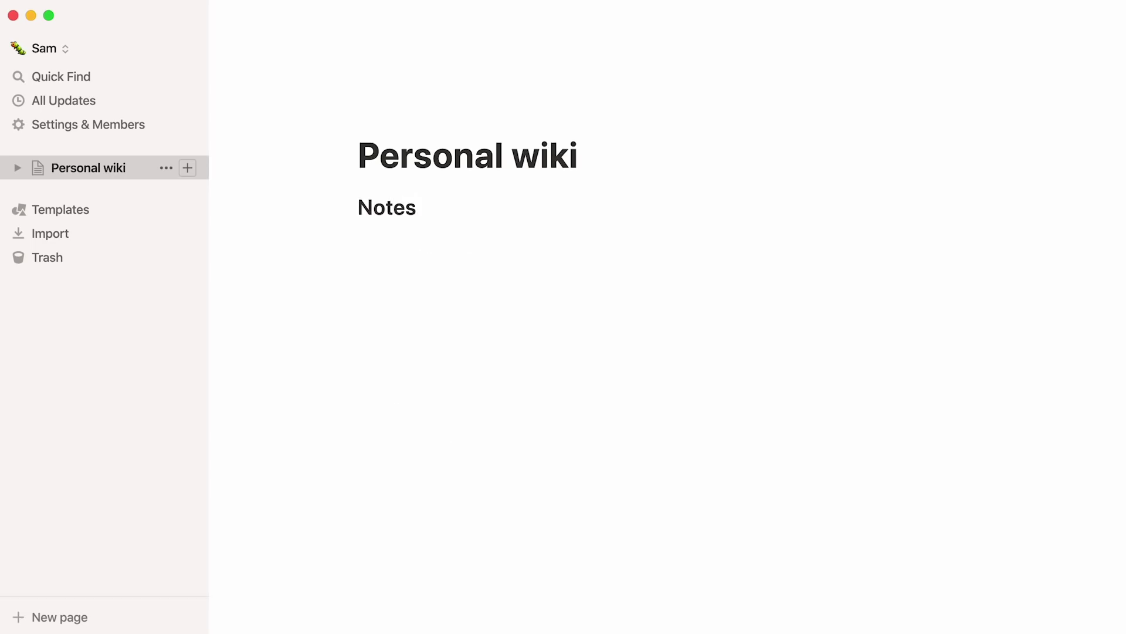
{"action": "key", "text": "Return"}
{"action": "type", "text": "##"}
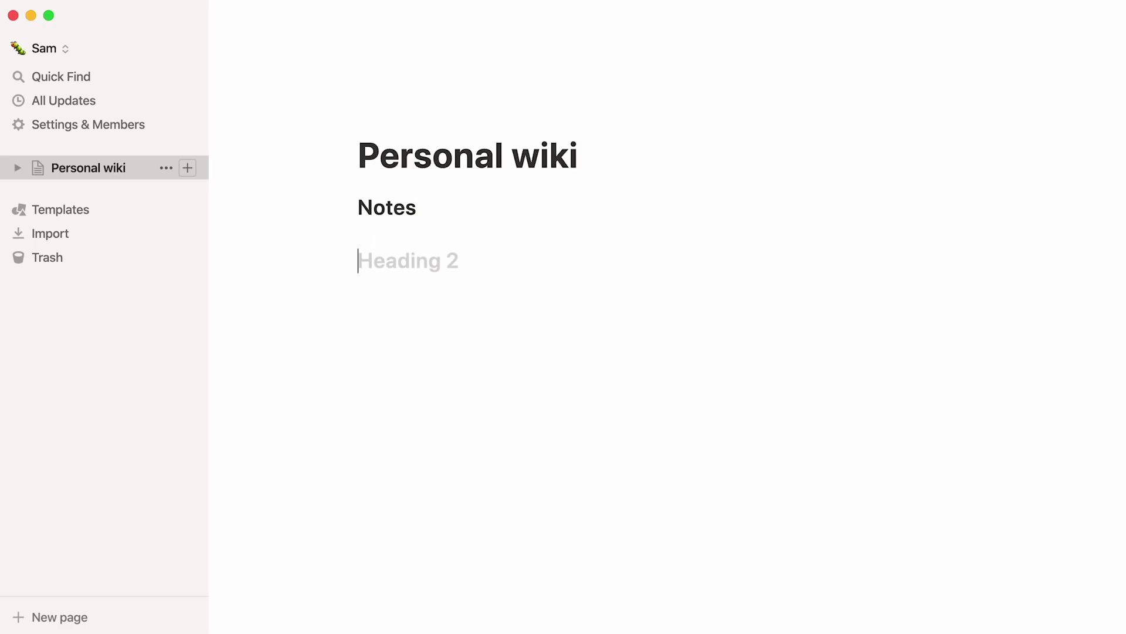
{"action": "type", "text": " Work"}
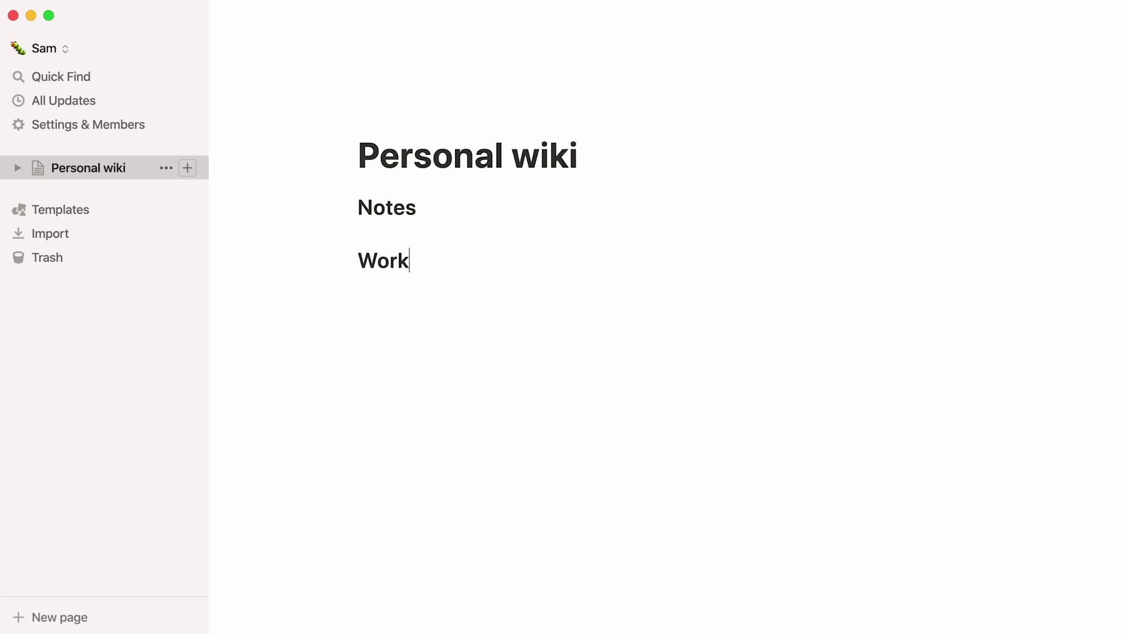
{"action": "key", "text": "Return"}
{"action": "type", "text": "##"}
{"action": "type", "text": " Life"}
{"action": "key", "text": "Return"}
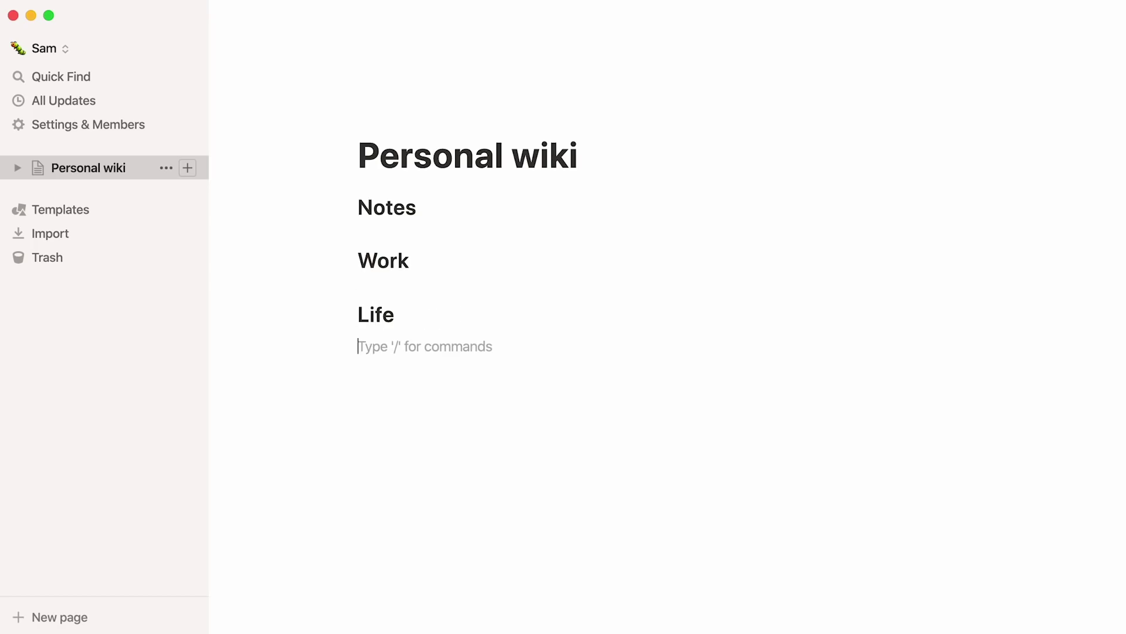
{"action": "type", "text": "## Planni"}
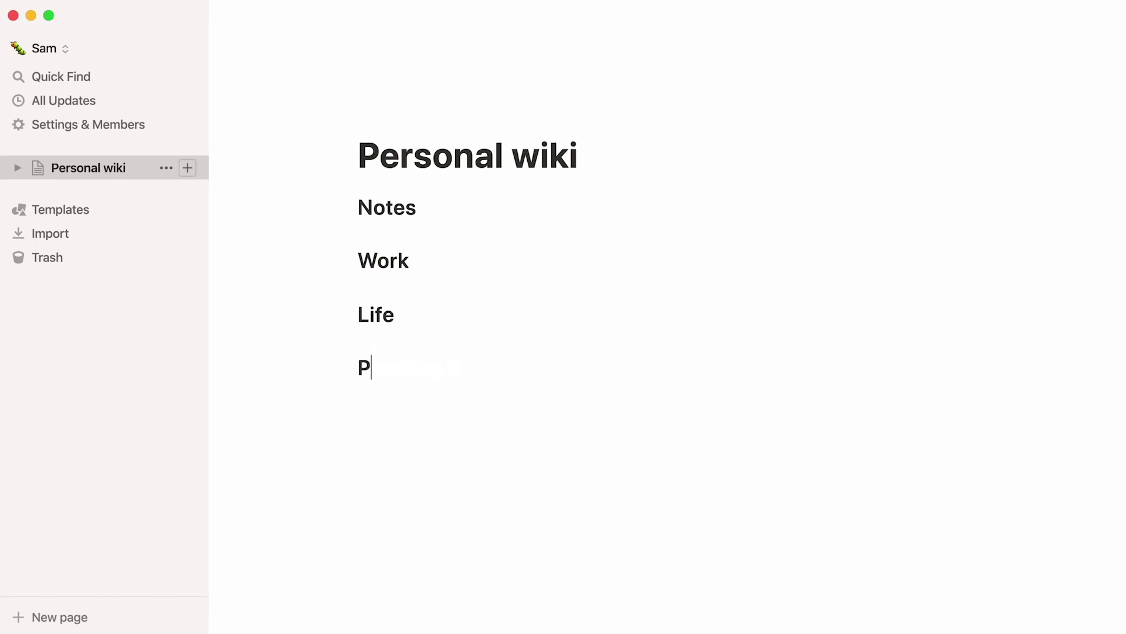
{"action": "type", "text": "ng"}
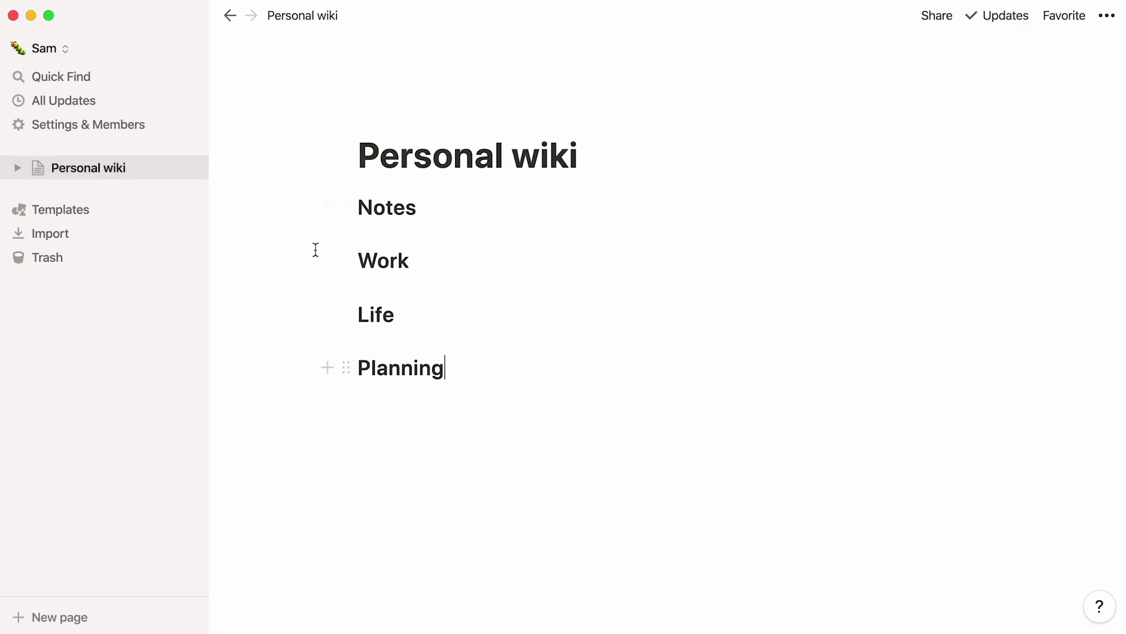
- Drag Work, Life and Planning beside Notes to form four side-by-side columns
{"action": "left_click_drag", "start_coordinate": [343, 260], "coordinate": [994, 203]}
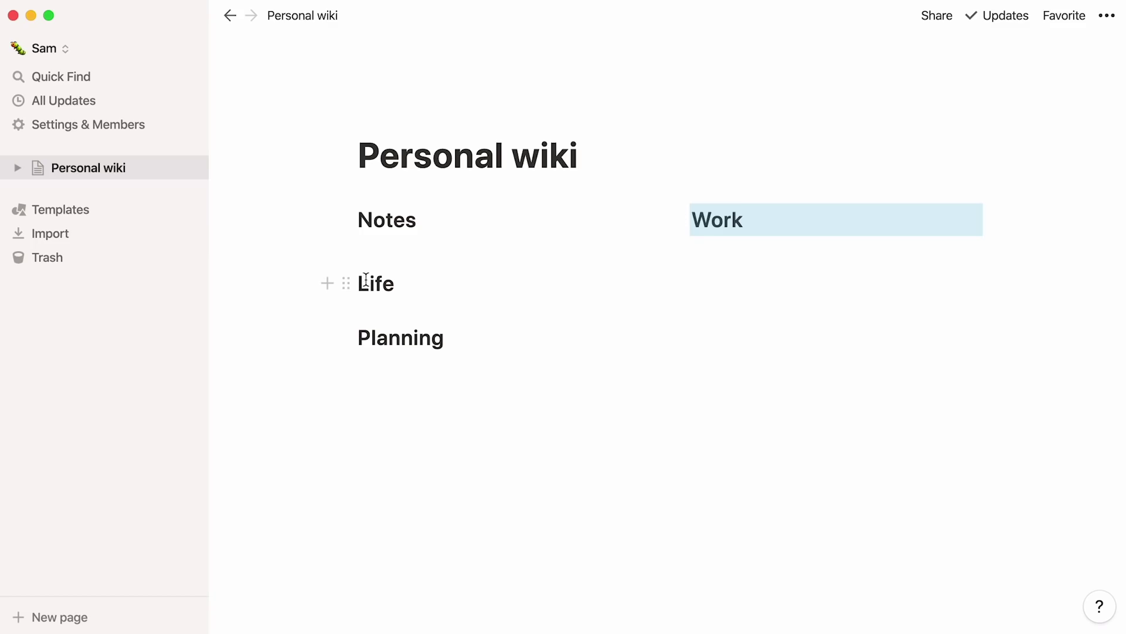
{"action": "left_click_drag", "start_coordinate": [346, 284], "coordinate": [1019, 219]}
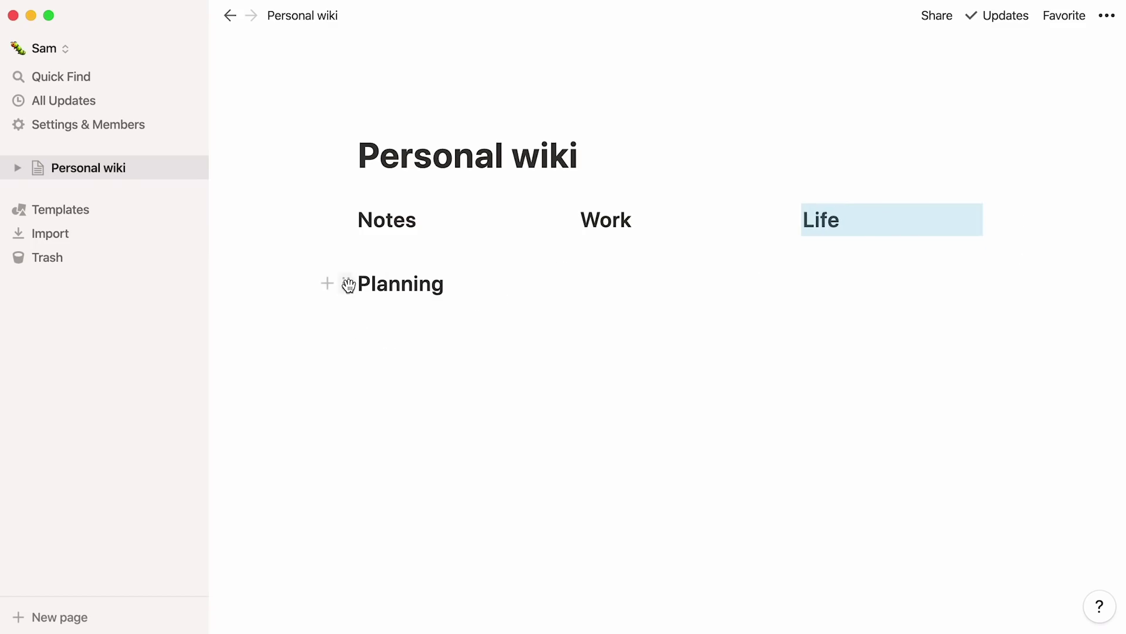
{"action": "left_click_drag", "start_coordinate": [347, 284], "coordinate": [998, 218]}
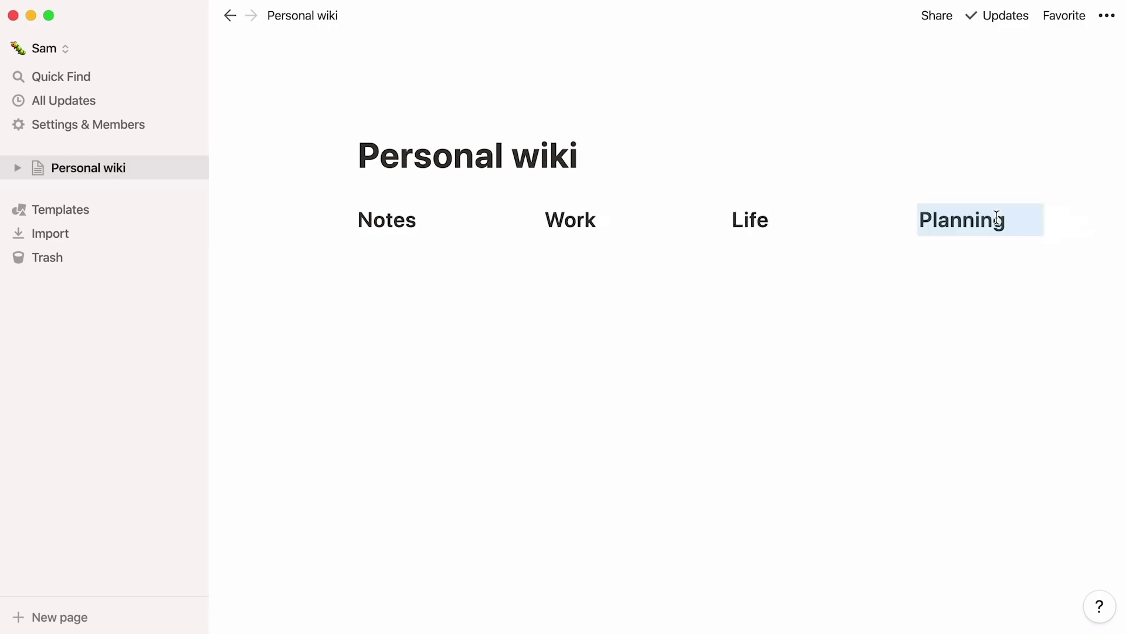
{"action": "left_click", "coordinate": [996, 219]}
- Add a --- divider under each of the Planning, Life, Work and Notes headings
{"action": "key", "text": "Return"}
{"action": "type", "text": "---"}
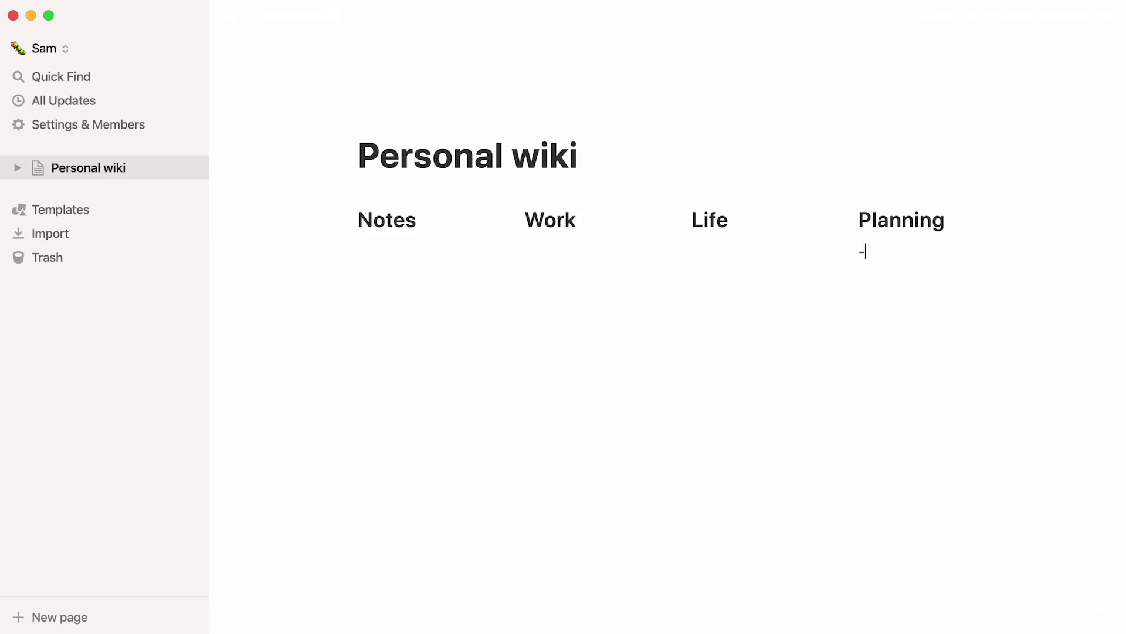
{"action": "left_click", "coordinate": [722, 251]}
{"action": "type", "text": "---"}
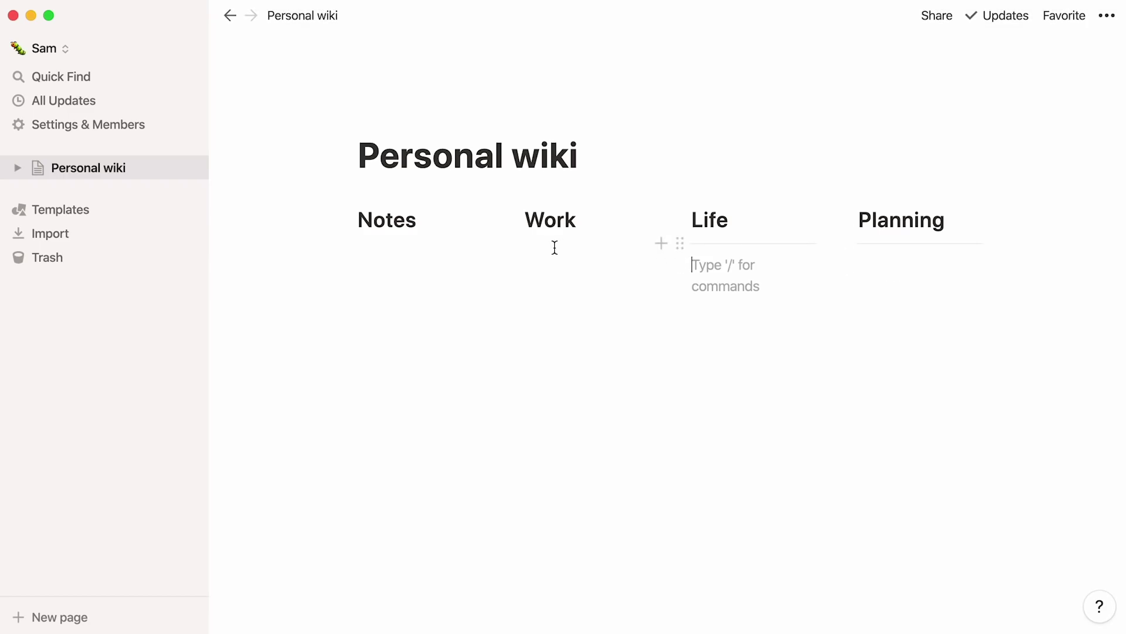
{"action": "left_click", "coordinate": [531, 249]}
{"action": "type", "text": "---"}
{"action": "left_click", "coordinate": [397, 251]}
{"action": "type", "text": "---"}
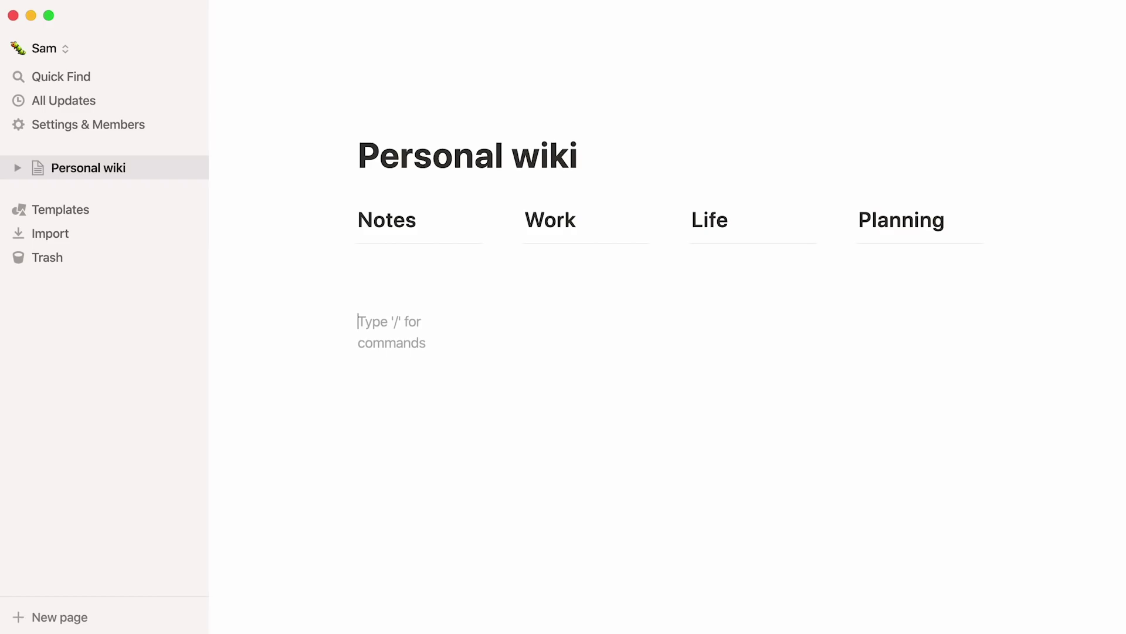
- Embed a new sub-page titled 'Thoughts' using /page
{"action": "type", "text": "/page"}
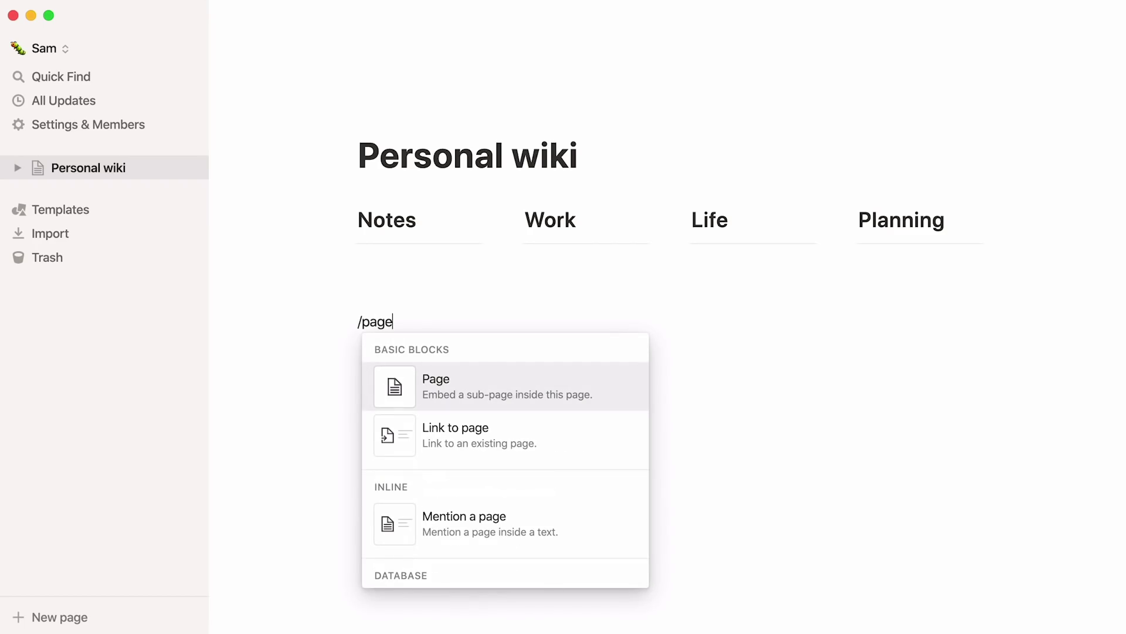
{"action": "key", "text": "Return"}
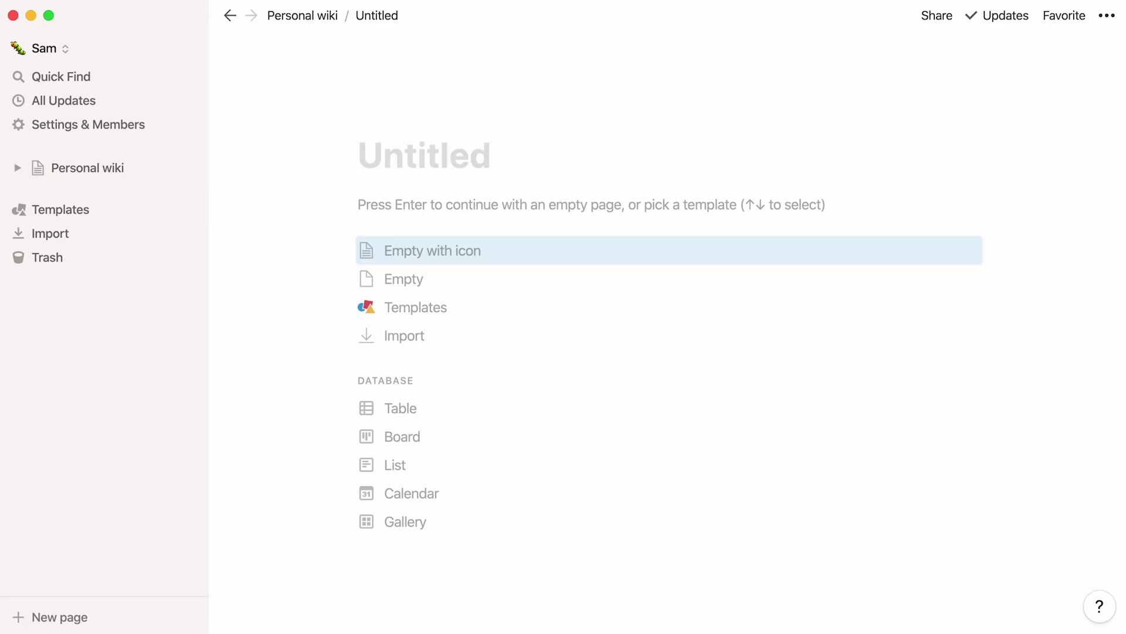
{"action": "type", "text": "Thoughts"}
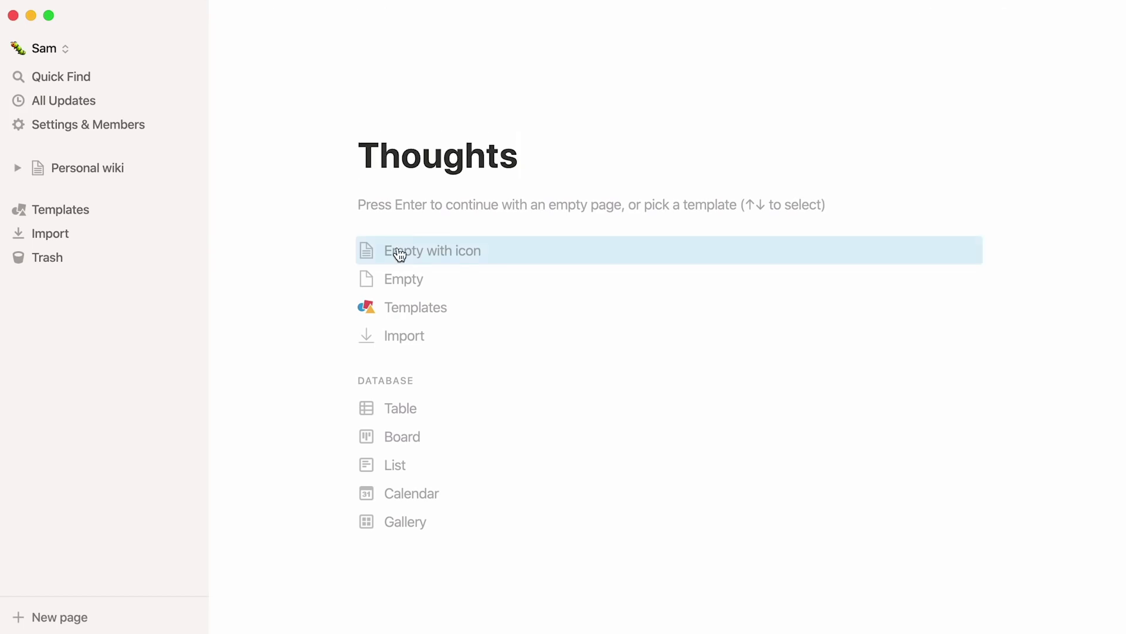
- Give Thoughts a thought-balloon icon from a 'cloud' emoji search, then return to Personal wiki
{"action": "left_click", "coordinate": [399, 254]}
{"action": "left_click", "coordinate": [410, 172]}
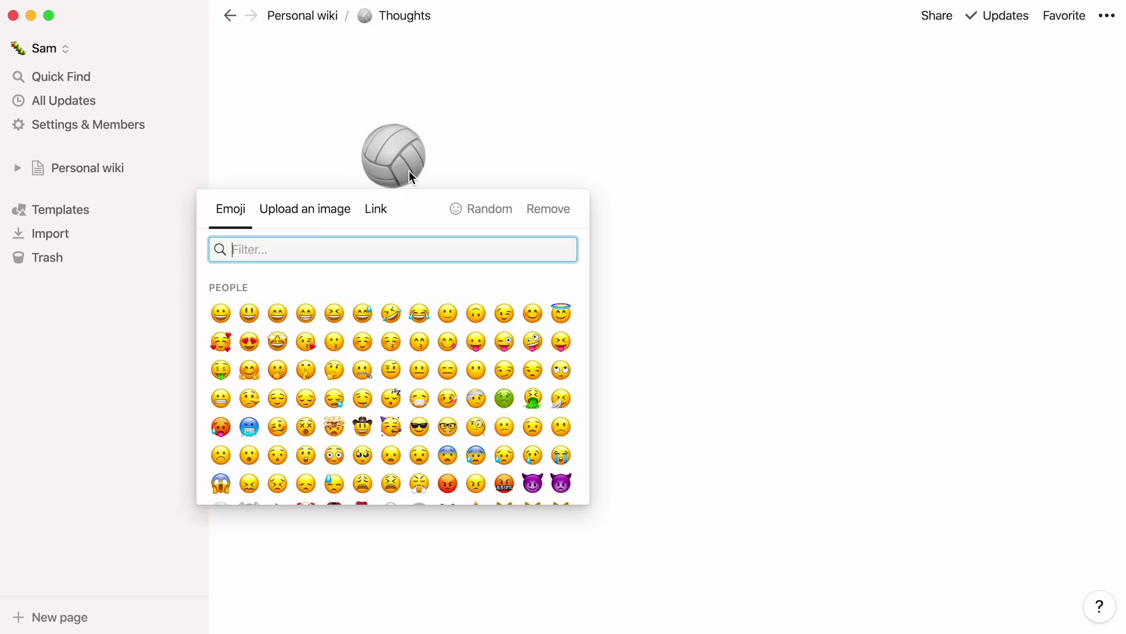
{"action": "type", "text": "cloud"}
{"action": "left_click", "coordinate": [225, 312]}
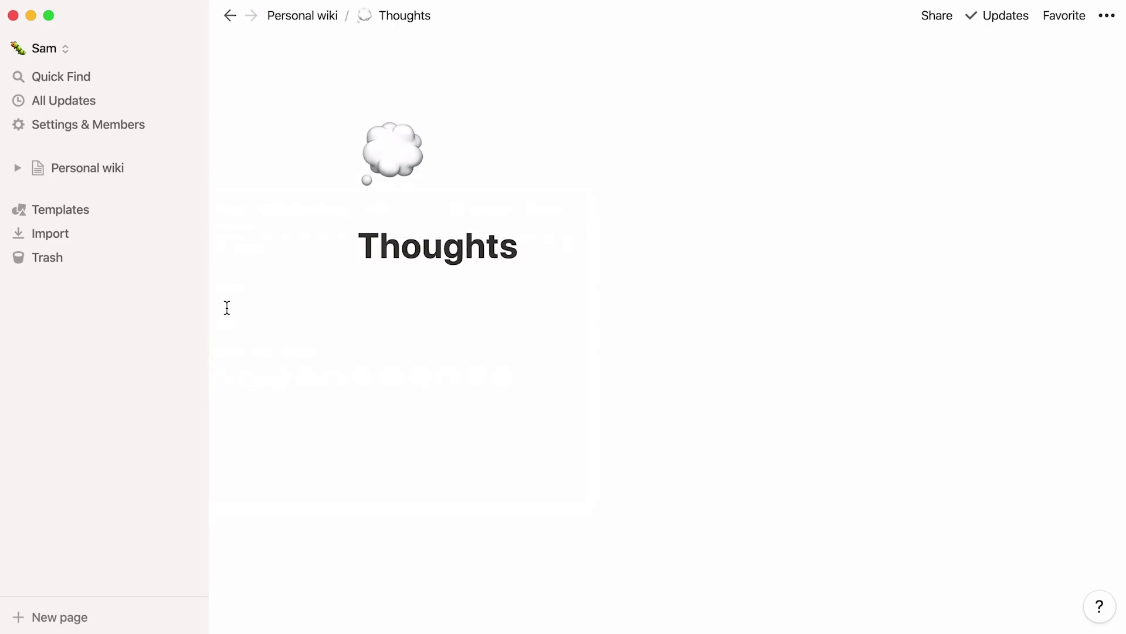
{"action": "left_click", "coordinate": [146, 171]}
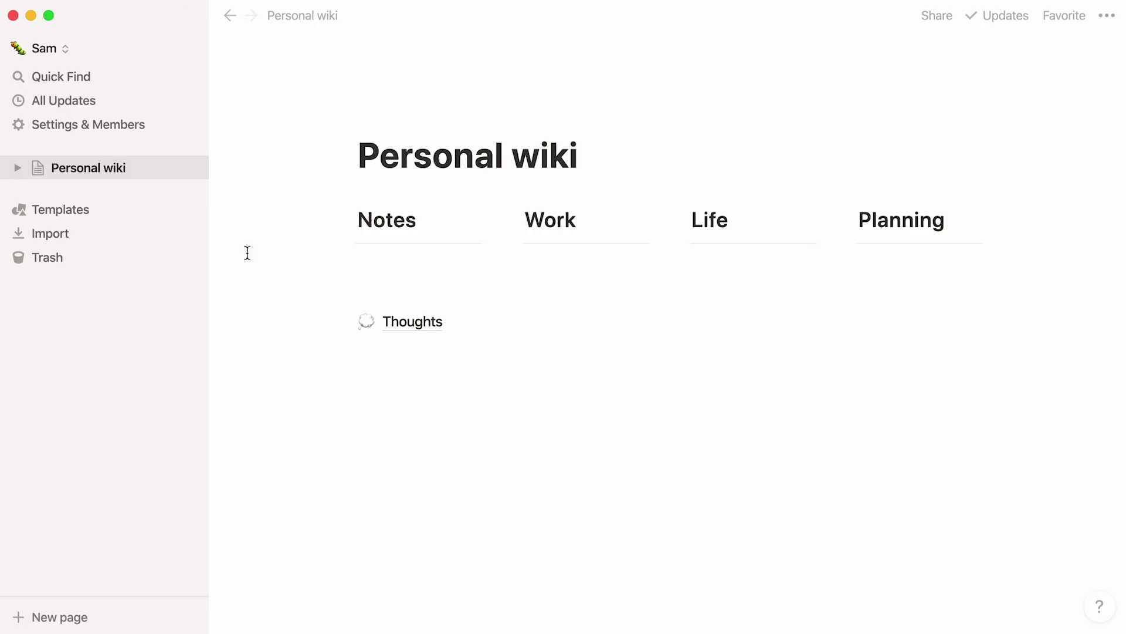
- Type fifteen page names on separate lines, from Drafts, Blog Post and Focus through Budget Planning
{"action": "left_click", "coordinate": [368, 347]}
{"action": "type", "text": "Drafts"}
{"action": "key", "text": "Return"}
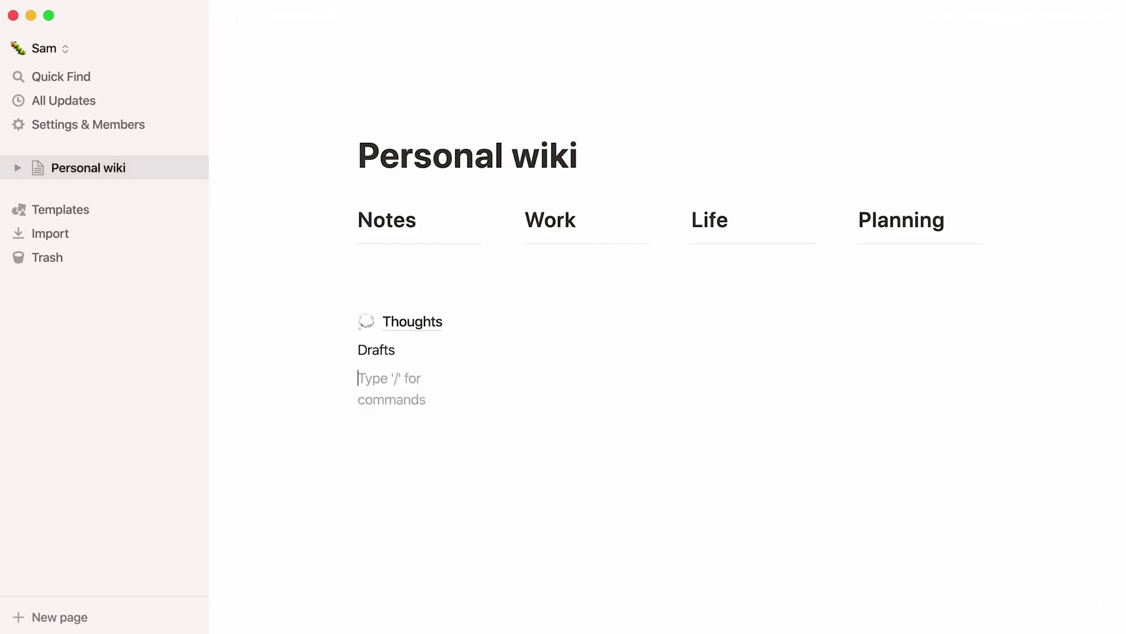
{"action": "type", "text": "Blog Post"}
{"action": "key", "text": "Return"}
{"action": "type", "text": "Focus"}
{"action": "key", "text": "Return"}
{"action": "type", "text": "Task List"}
{"action": "key", "text": "Return"}
{"action": "type", "text": "Weekly Agenda"}
{"action": "key", "text": "Return"}
{"action": "type", "text": "Clients"}
{"action": "key", "text": "Return"}
{"action": "type", "text": "Tools"}
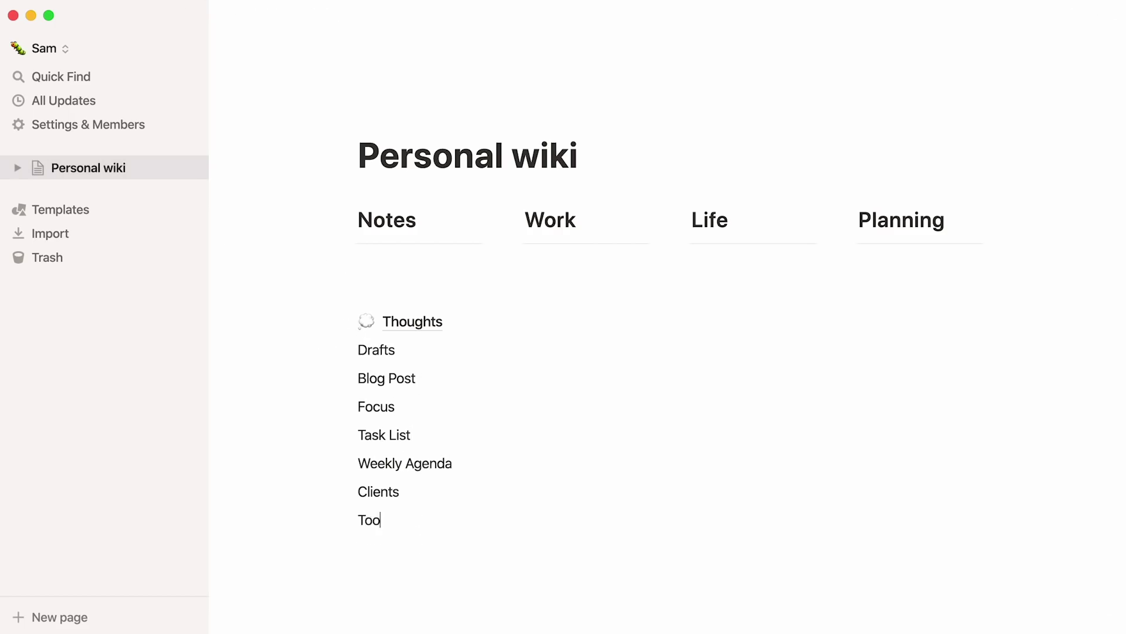
{"action": "key", "text": "Return"}
{"action": "type", "text": "Reading List Songwriting Plant Tracker Video Games Travel Planner Recipes Habi"}
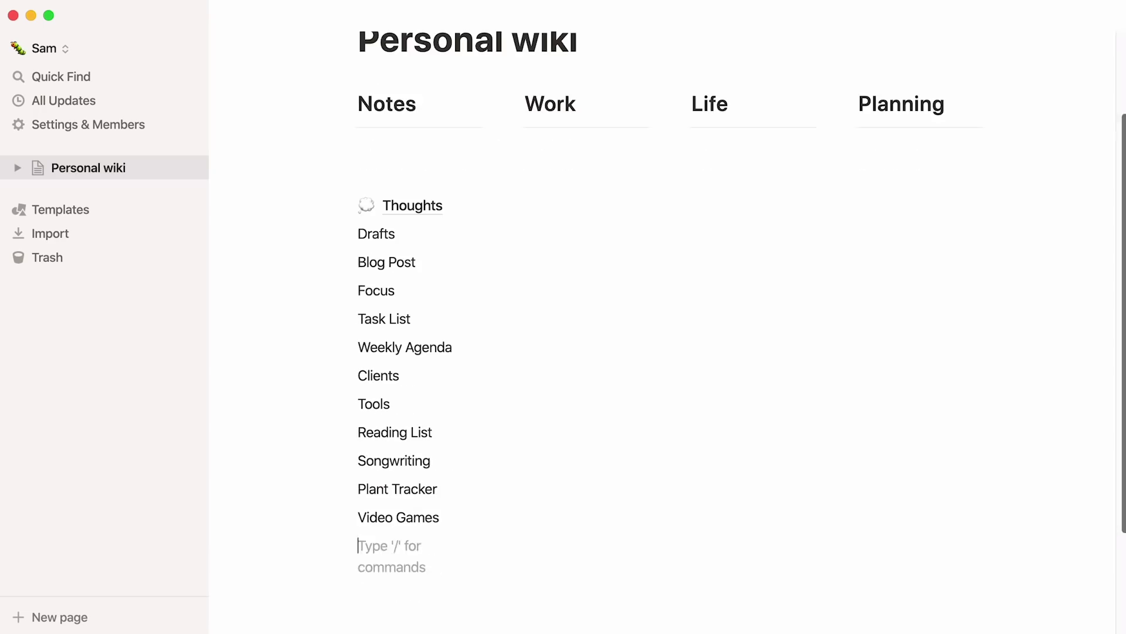
{"action": "type", "text": "t Tracker"}
{"action": "key", "text": "Return"}
{"action": "type", "text": "Budget Planning"}
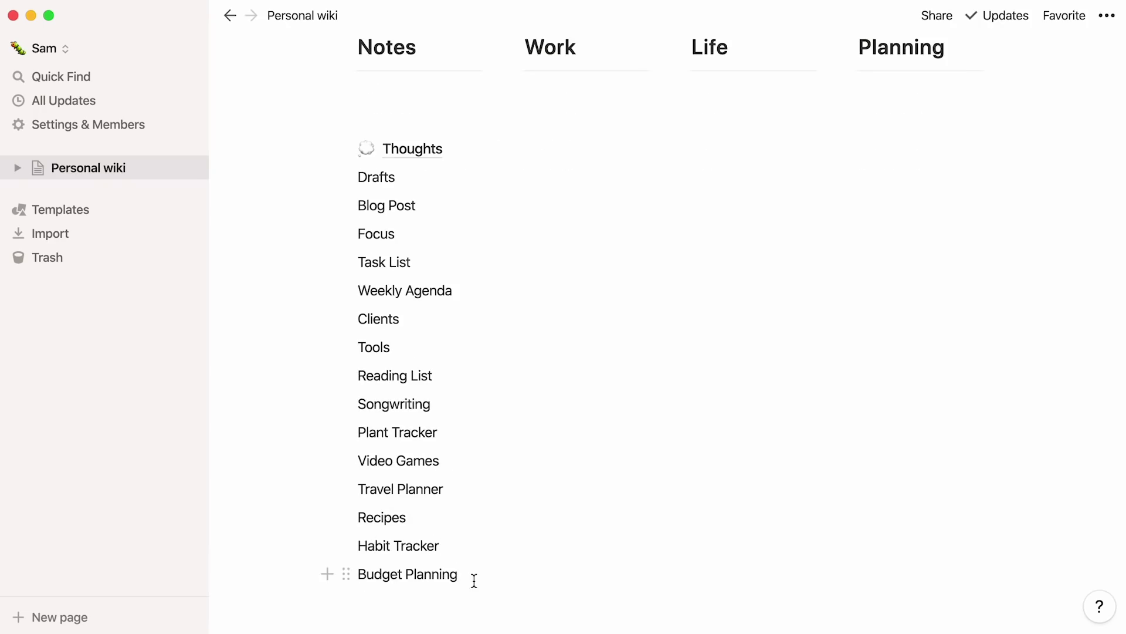
- Turn the lines Drafts through Budget Planning into sub-pages
{"action": "left_click_drag", "start_coordinate": [473, 580], "coordinate": [370, 181]}
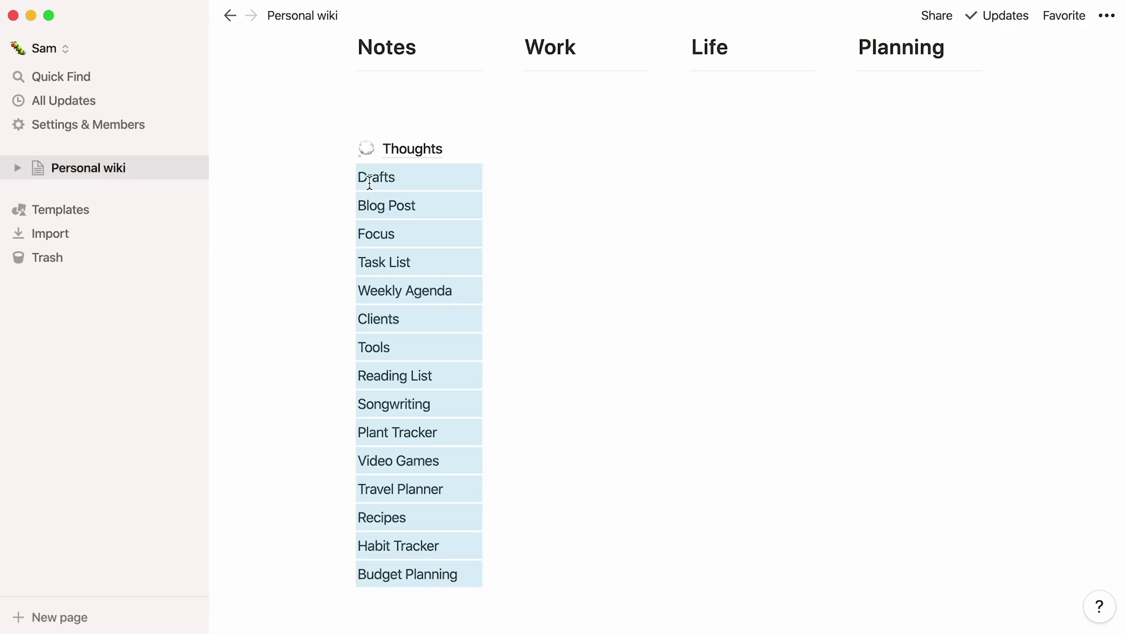
{"action": "left_click", "coordinate": [347, 181]}
{"action": "mouse_move", "coordinate": [309, 170]}
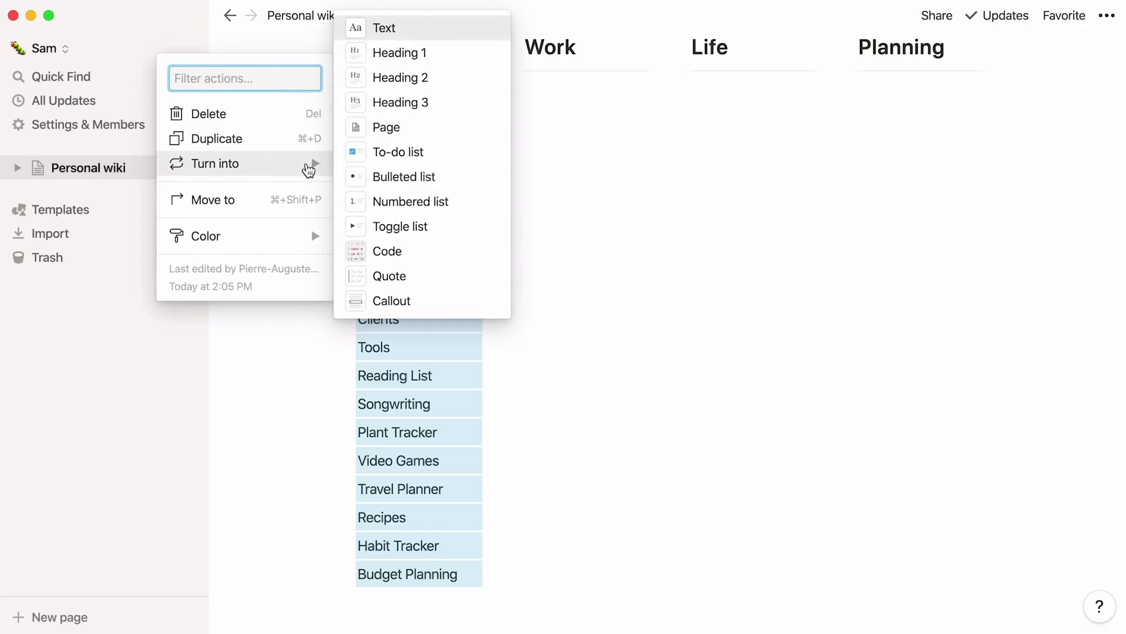
{"action": "left_click", "coordinate": [372, 126]}
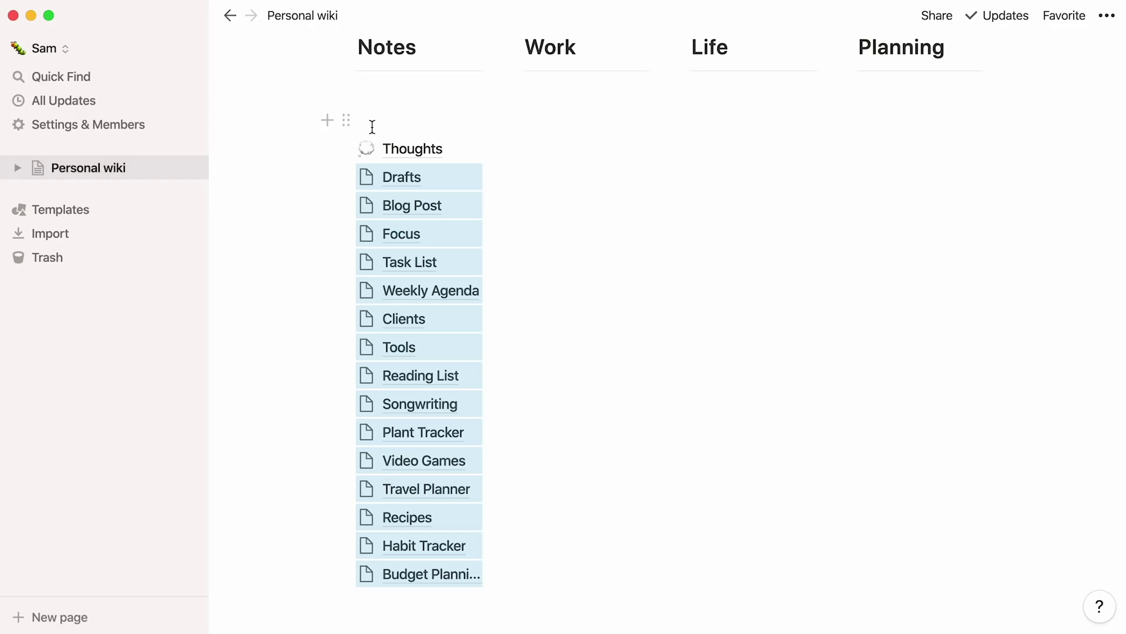
{"action": "left_click", "coordinate": [519, 567]}
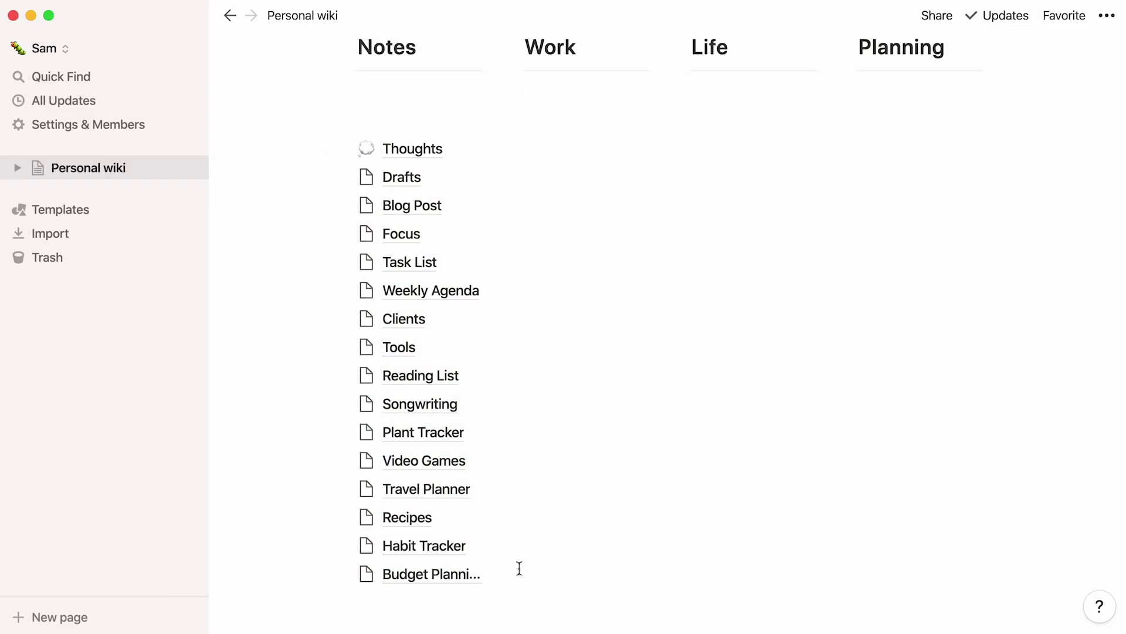
- Move Task List through Tools into the Work column, raise the Notes pages, and put Thoughts below Drafts
{"action": "left_click_drag", "start_coordinate": [524, 570], "coordinate": [712, 176]}
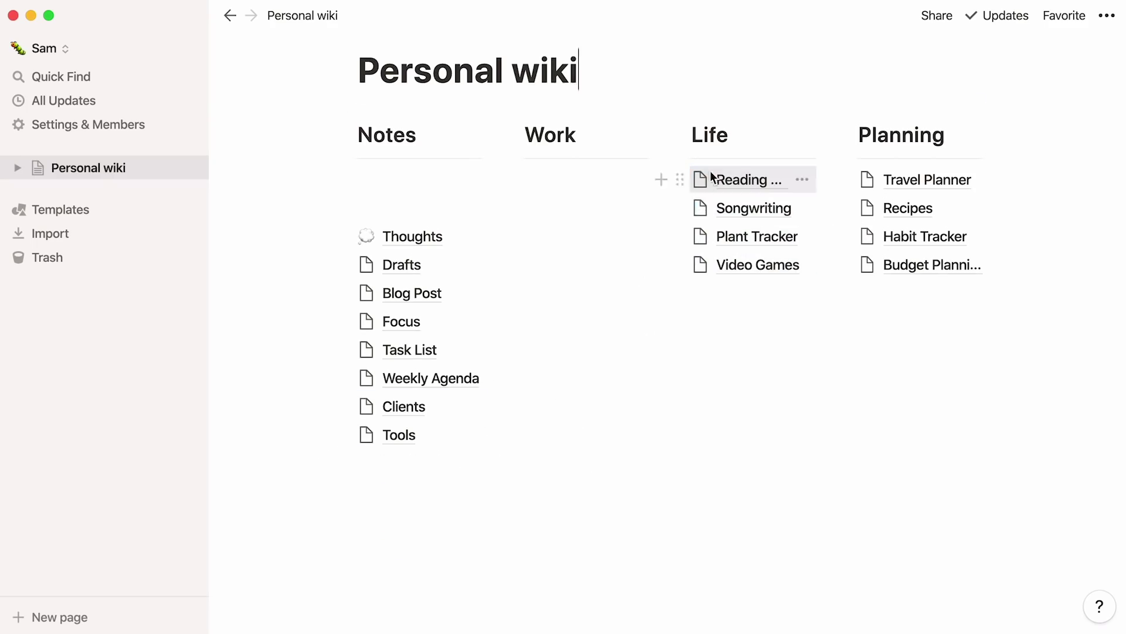
{"action": "left_click_drag", "start_coordinate": [395, 455], "coordinate": [562, 171]}
{"action": "left_click_drag", "start_coordinate": [425, 420], "coordinate": [428, 319]}
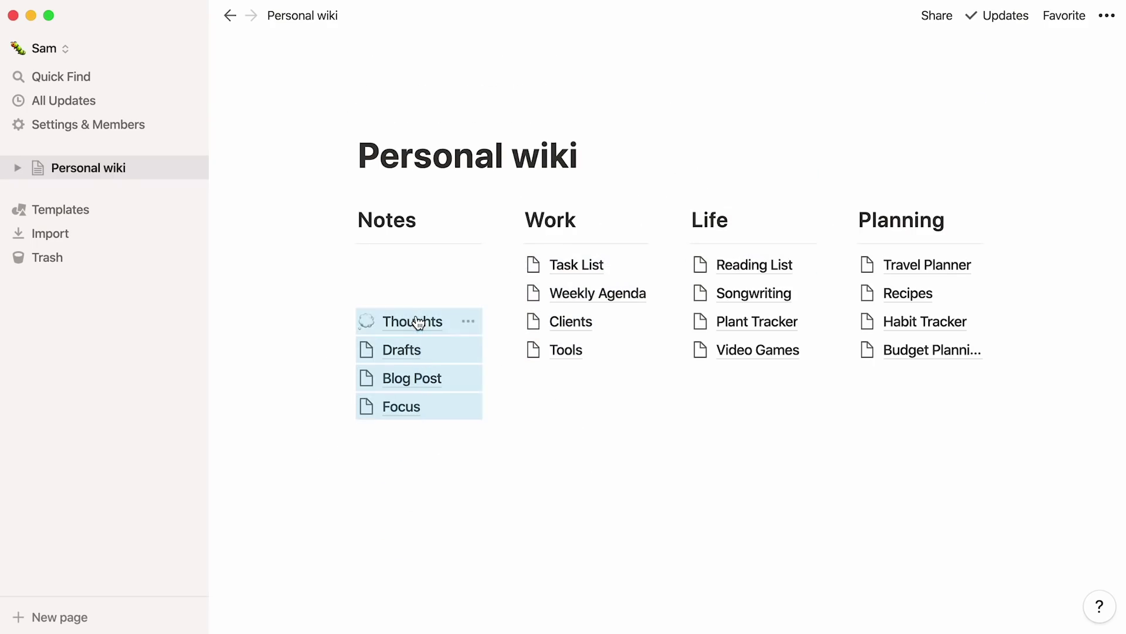
{"action": "left_click_drag", "start_coordinate": [345, 325], "coordinate": [362, 258]}
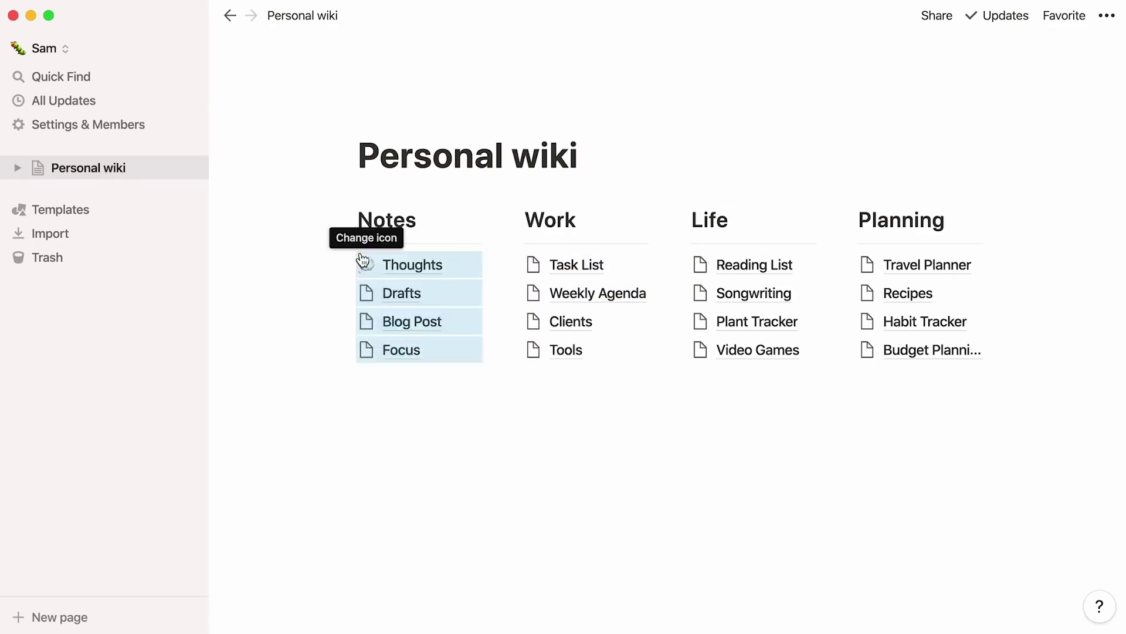
{"action": "left_click", "coordinate": [284, 293]}
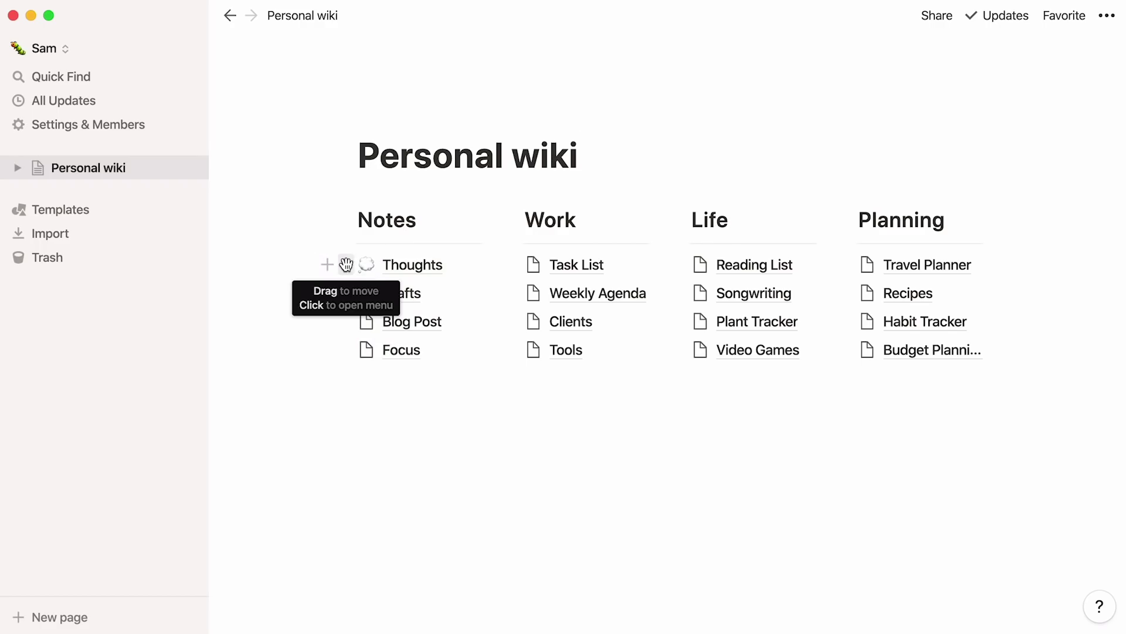
{"action": "left_click_drag", "start_coordinate": [343, 265], "coordinate": [347, 290]}
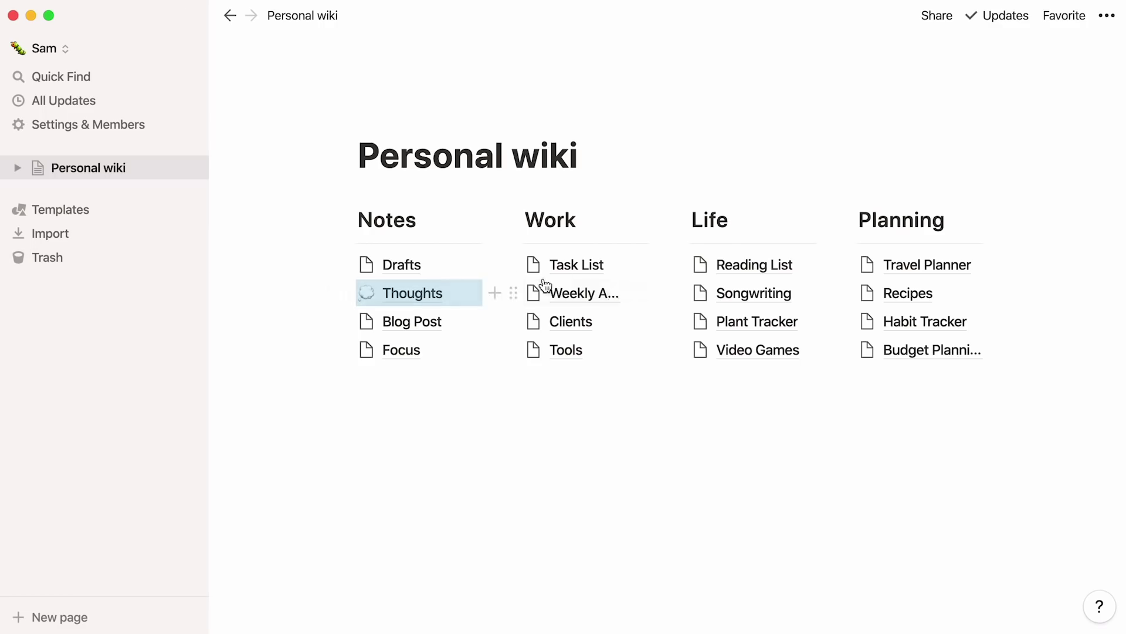
- Apply the Personal category's Reading List template to the Reading List sub-page
{"action": "left_click", "coordinate": [718, 265]}
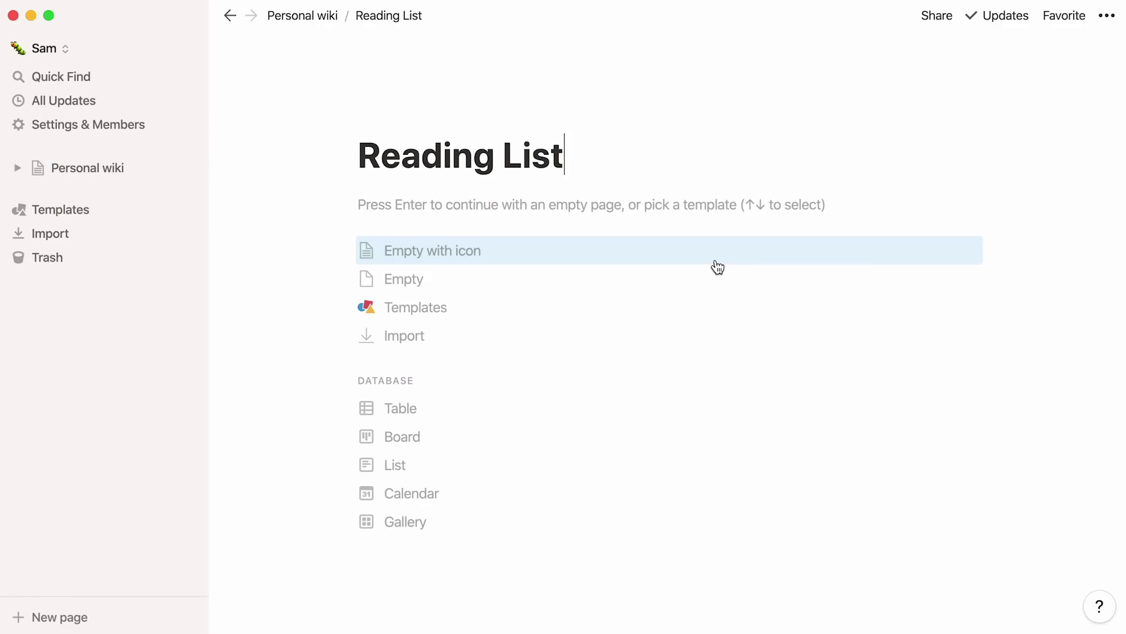
{"action": "left_click", "coordinate": [655, 306]}
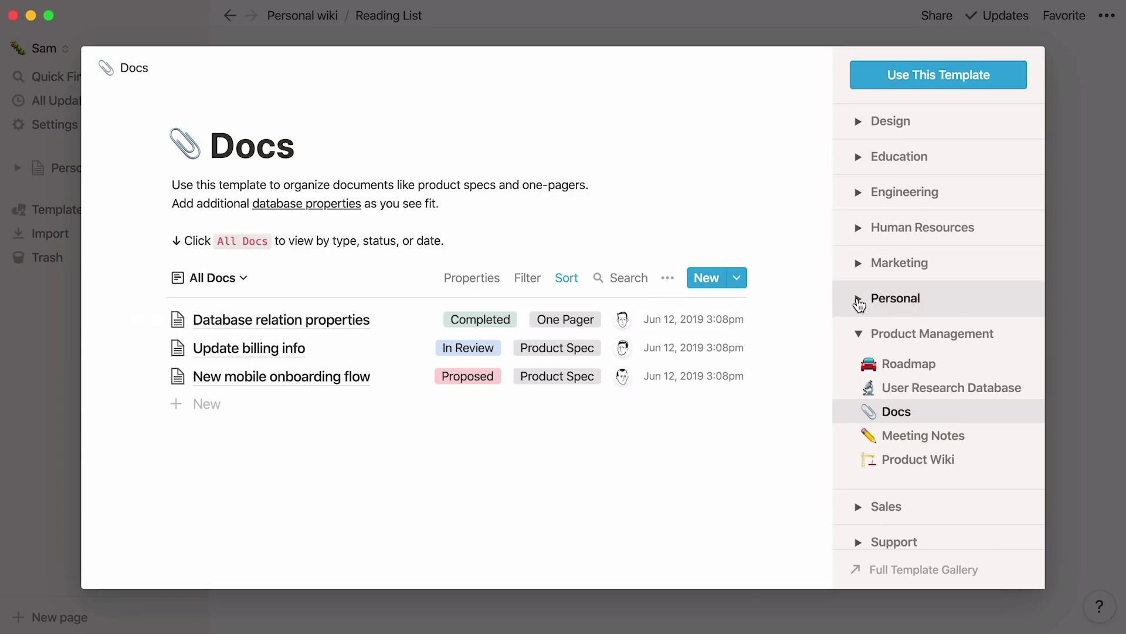
{"action": "left_click", "coordinate": [859, 299]}
{"action": "left_click", "coordinate": [854, 352]}
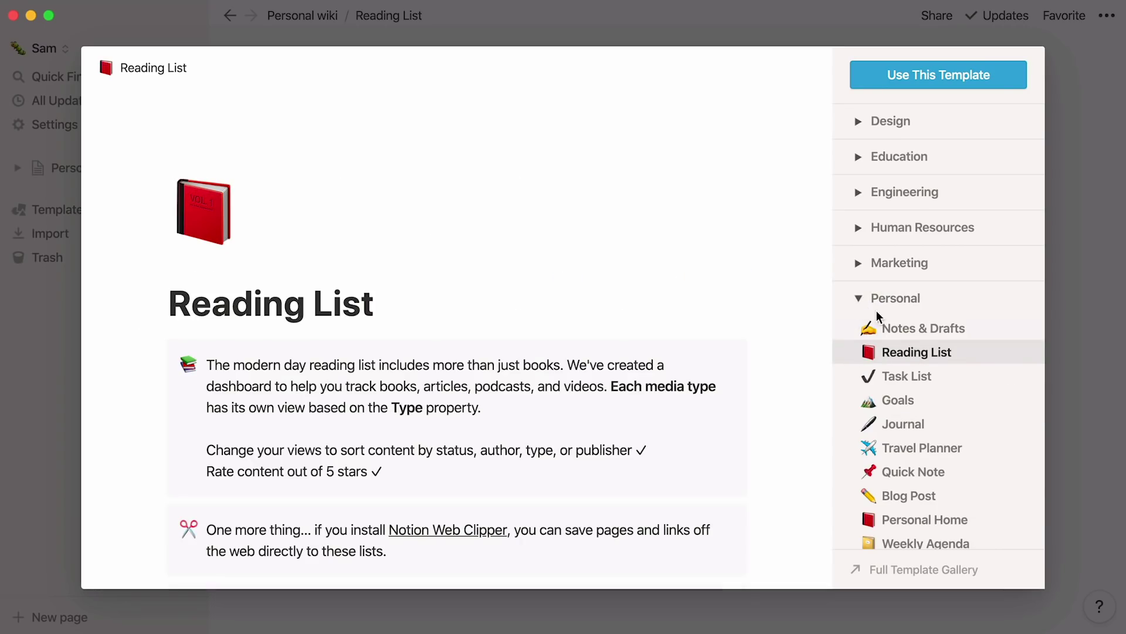
{"action": "left_click", "coordinate": [1002, 88]}
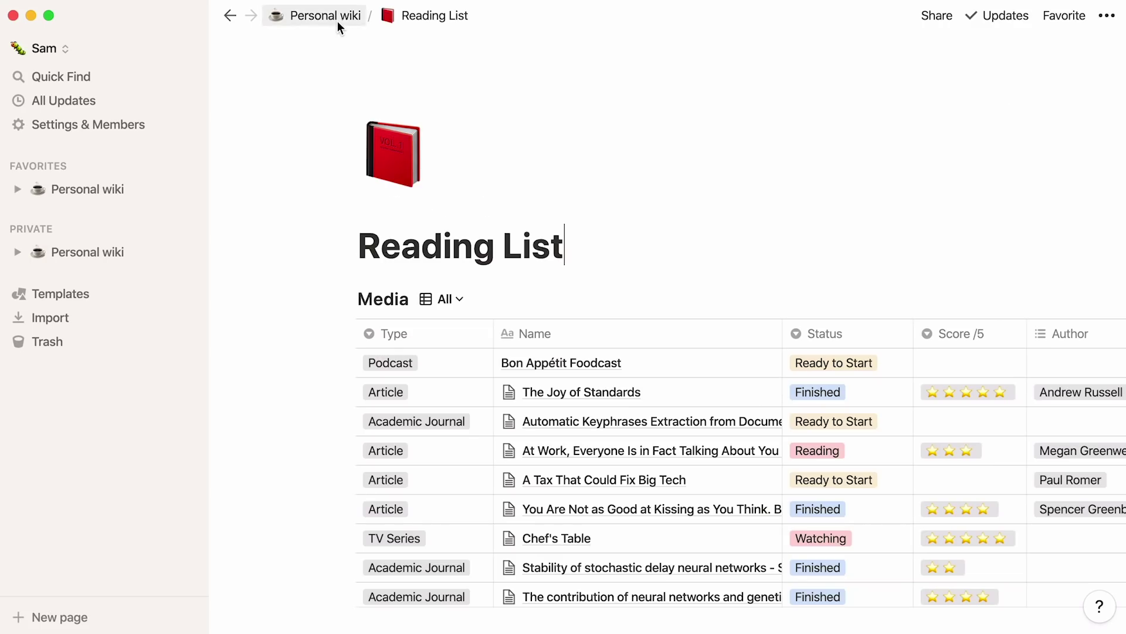
- Open the Recipes sub-page and apply a ready-made template to it
{"action": "left_click", "coordinate": [903, 292]}
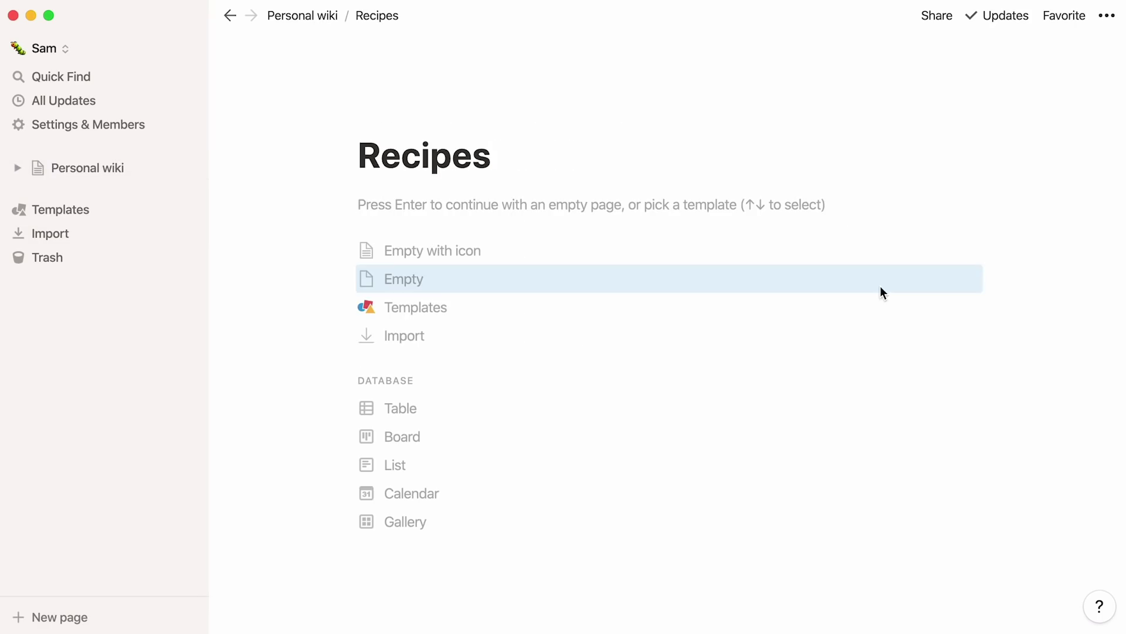
{"action": "left_click", "coordinate": [874, 307]}
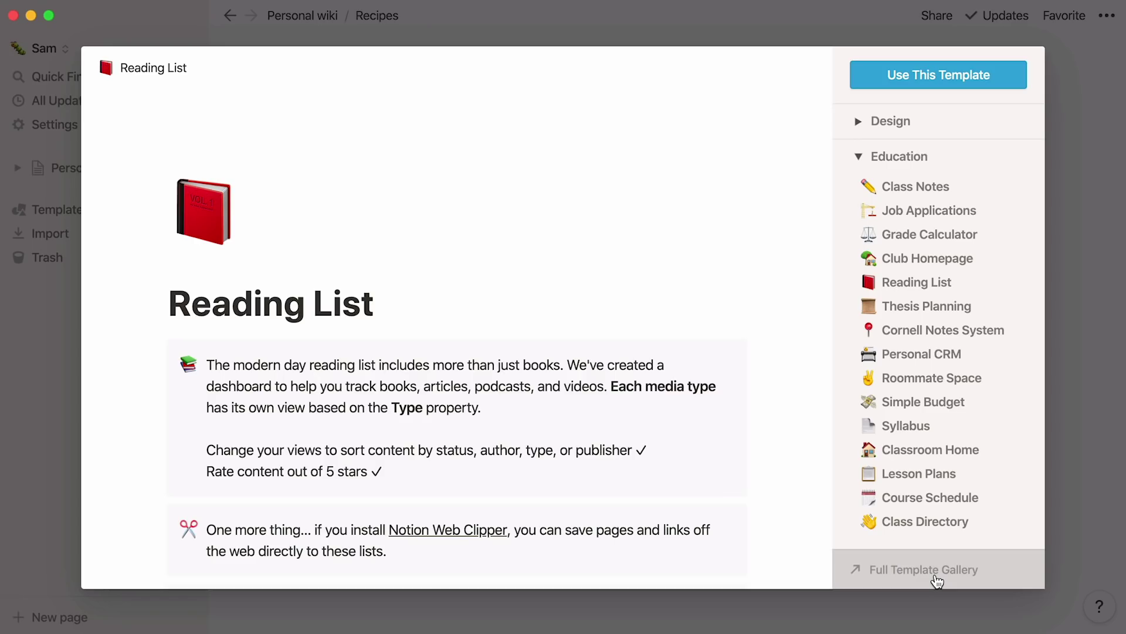
{"action": "left_click", "coordinate": [1106, 469]}
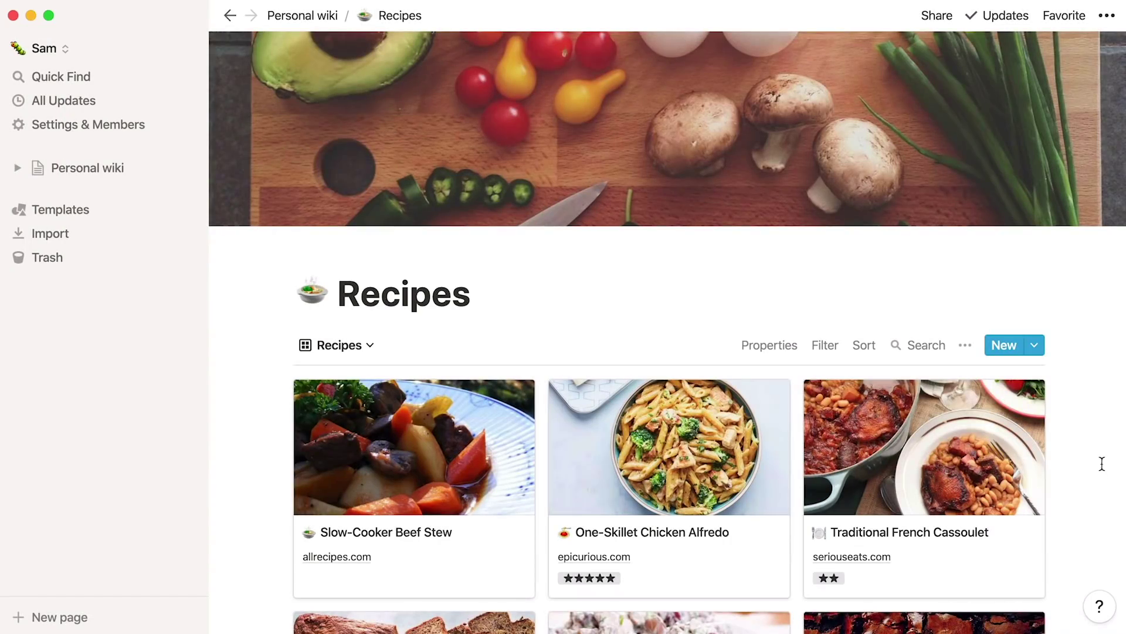
- Browse Drafts and its Quick Create a Page sub-page, then return to Personal wiki
{"action": "left_click", "coordinate": [315, 19]}
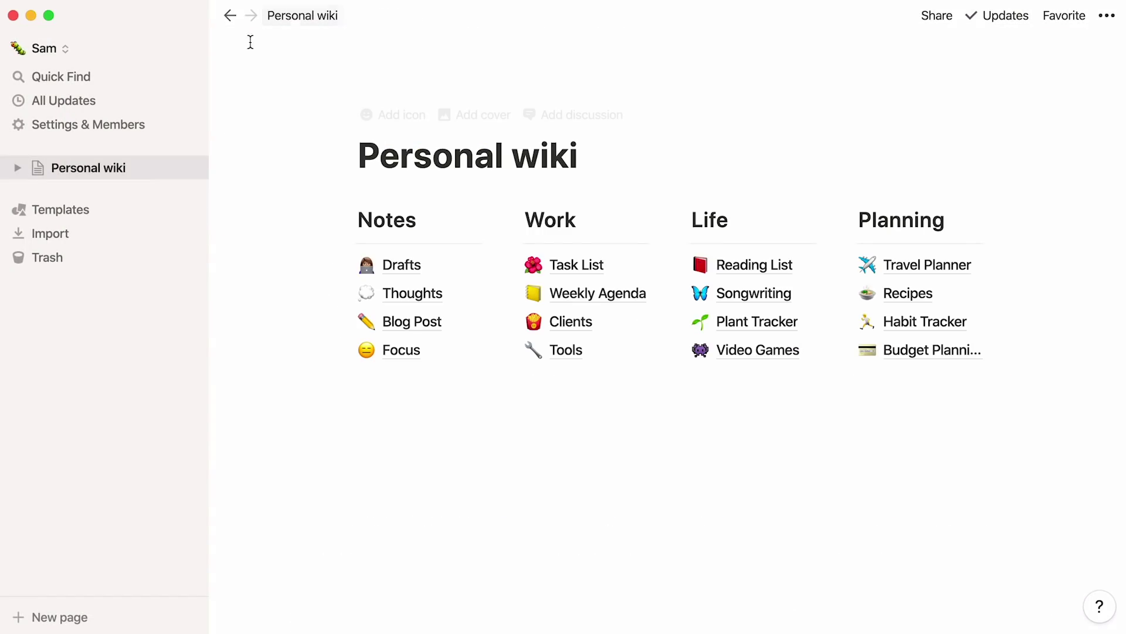
{"action": "left_click", "coordinate": [17, 169]}
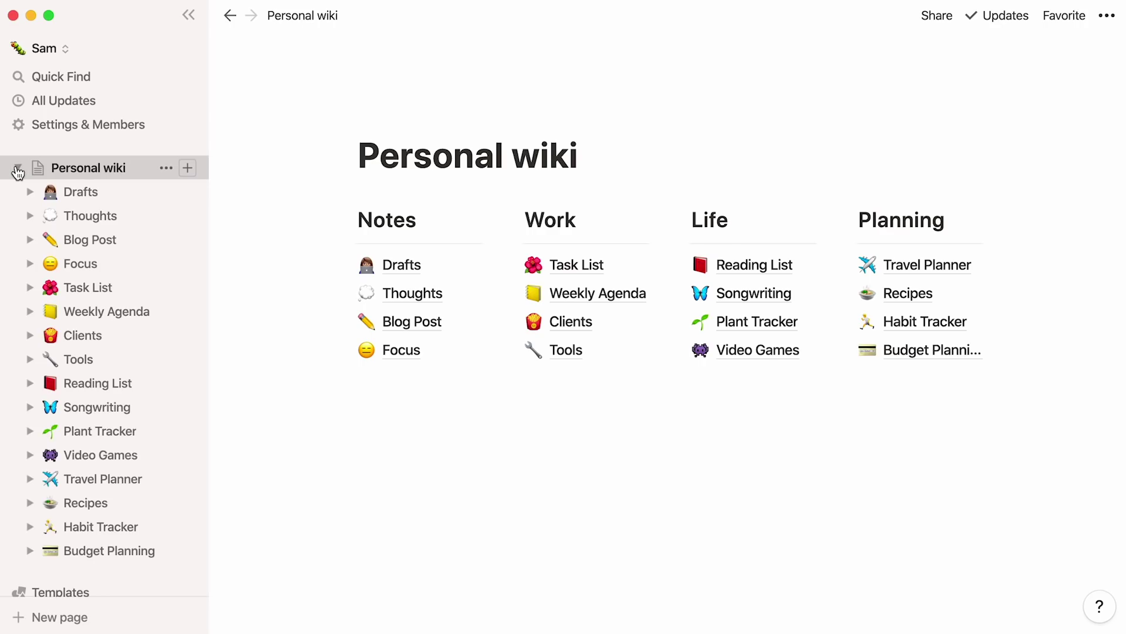
{"action": "left_click", "coordinate": [104, 199]}
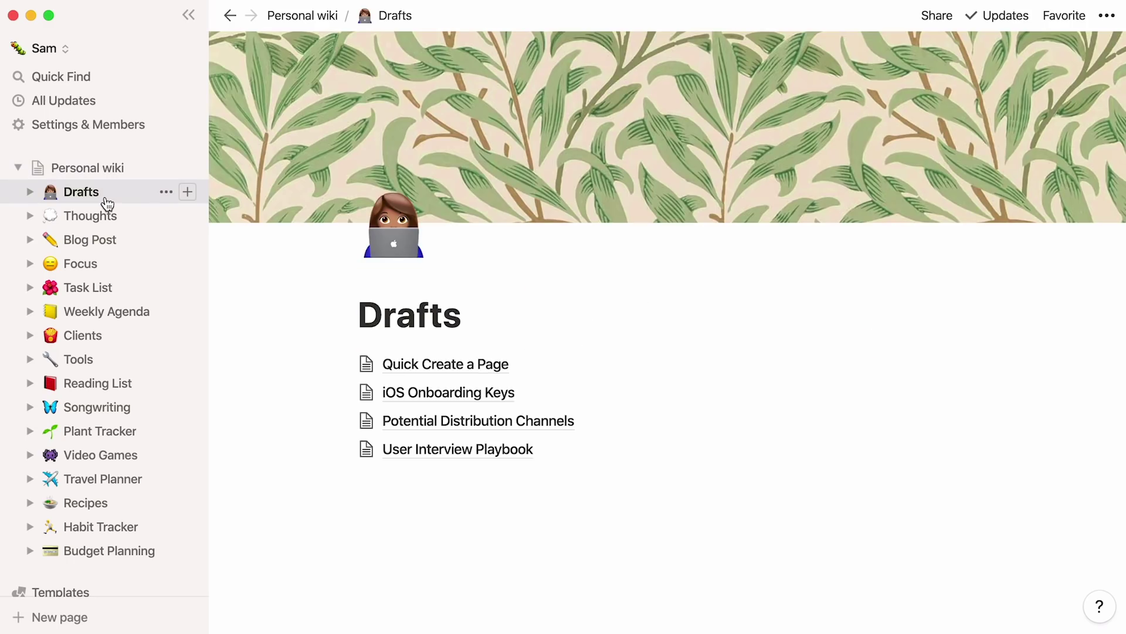
{"action": "left_click", "coordinate": [30, 192]}
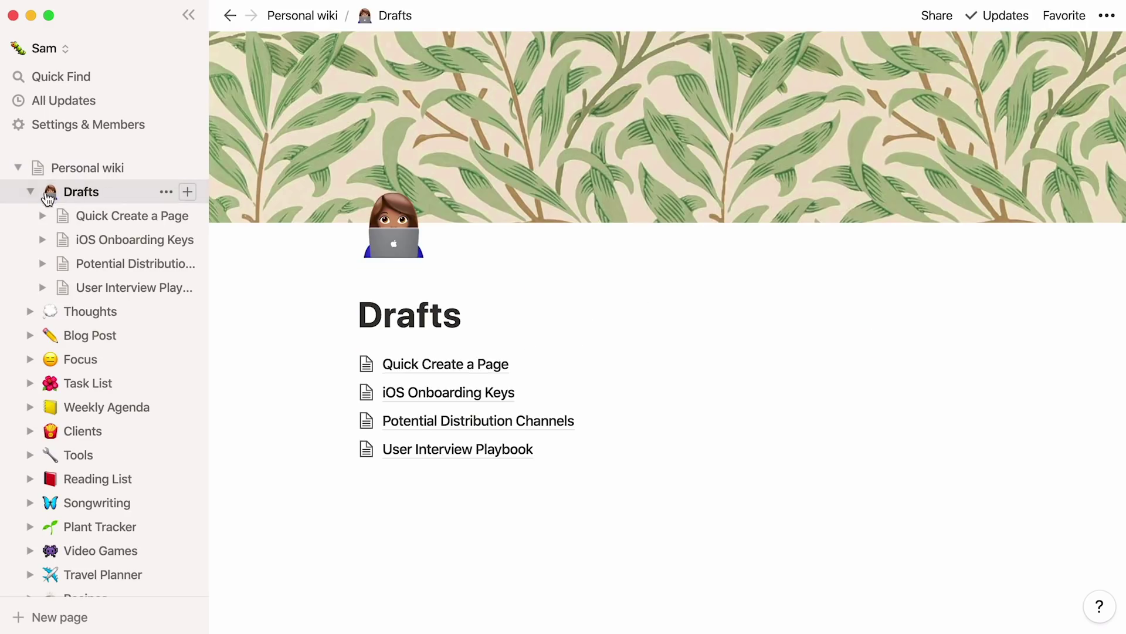
{"action": "left_click", "coordinate": [85, 217]}
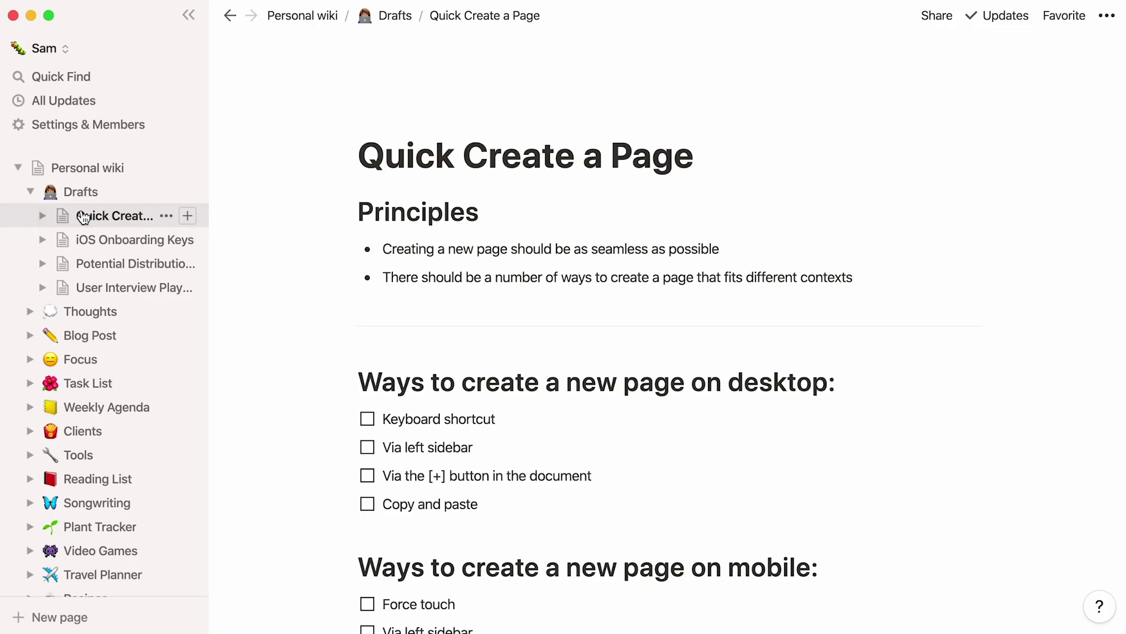
{"action": "left_click", "coordinate": [30, 192]}
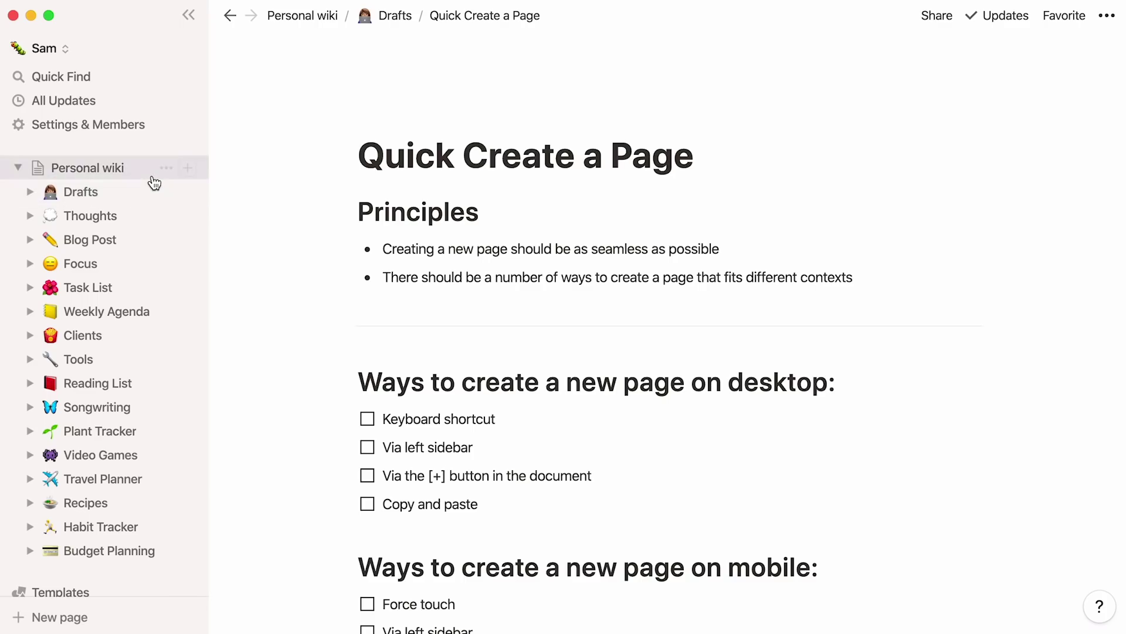
{"action": "left_click", "coordinate": [149, 175]}
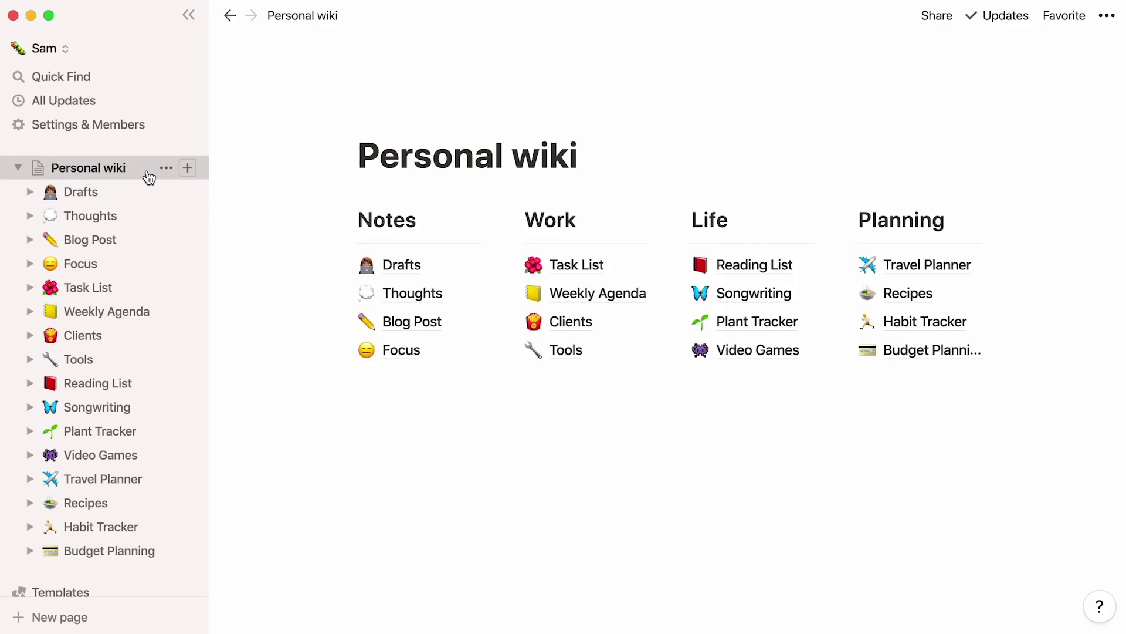
{"action": "left_click", "coordinate": [154, 531]}
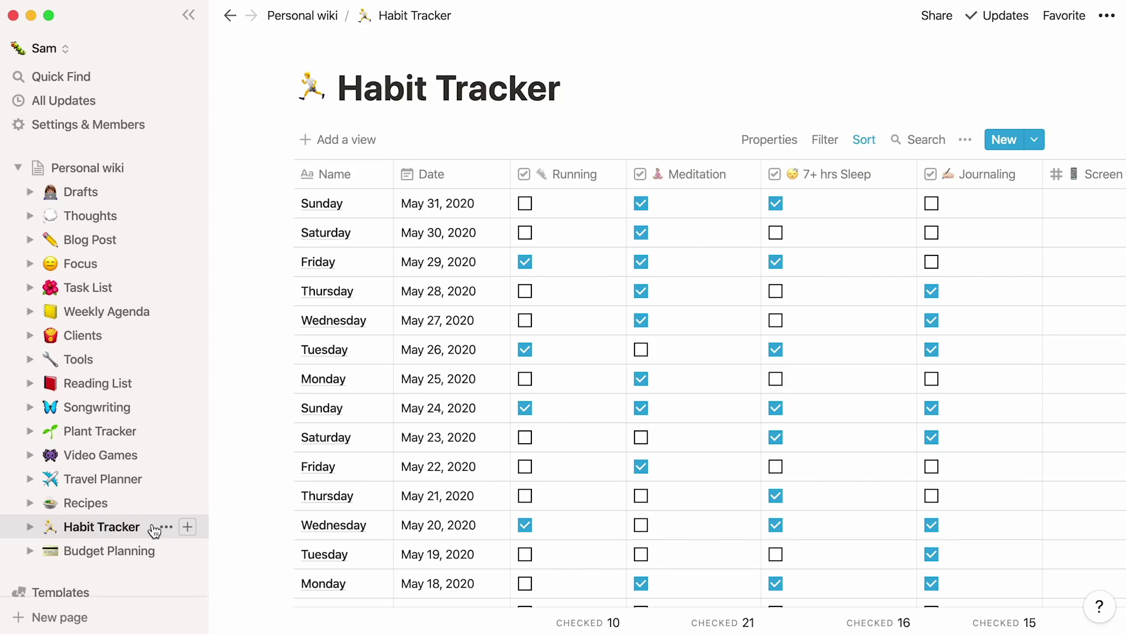
{"action": "left_click", "coordinate": [146, 434]}
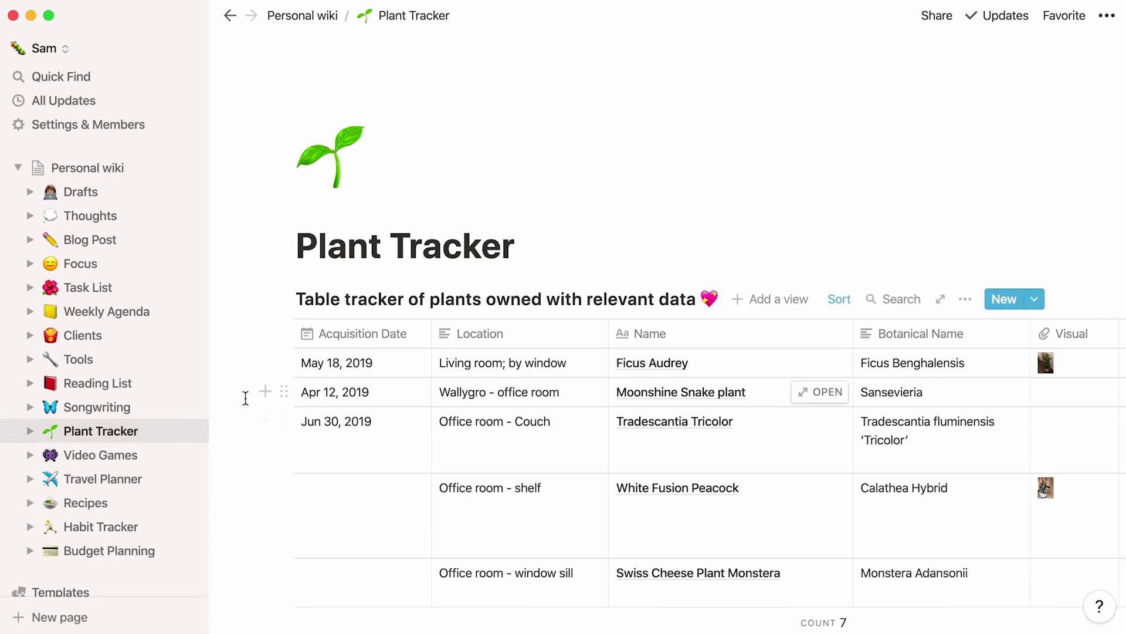
{"action": "scroll", "coordinate": [245, 397], "scroll_direction": "down", "scroll_amount": 8}
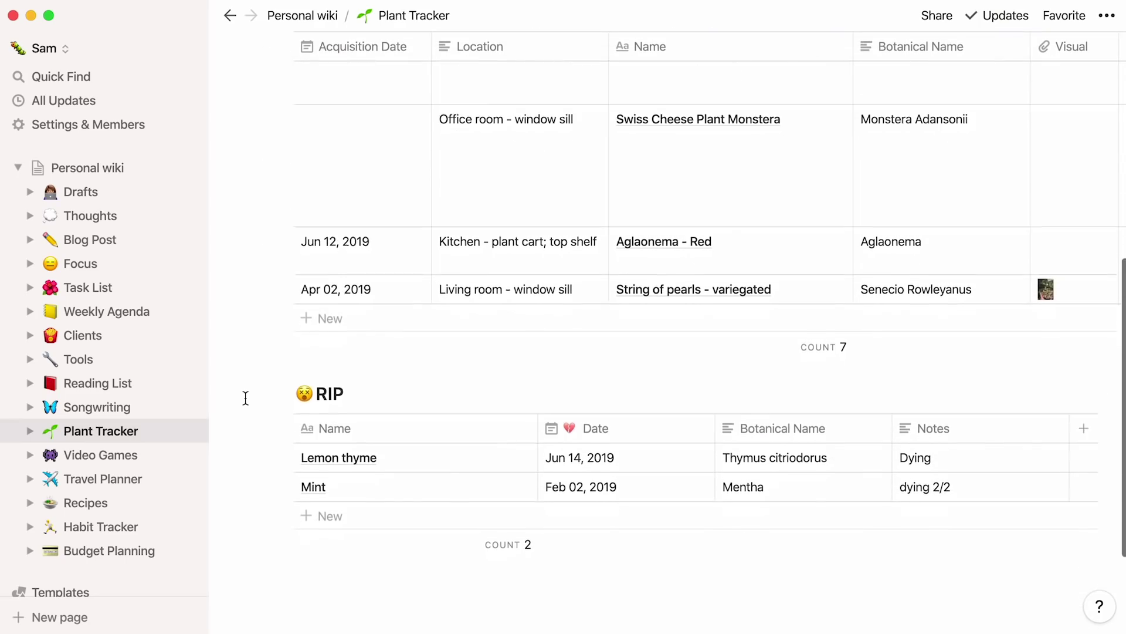
{"action": "scroll", "coordinate": [245, 397], "scroll_direction": "down", "scroll_amount": 1}
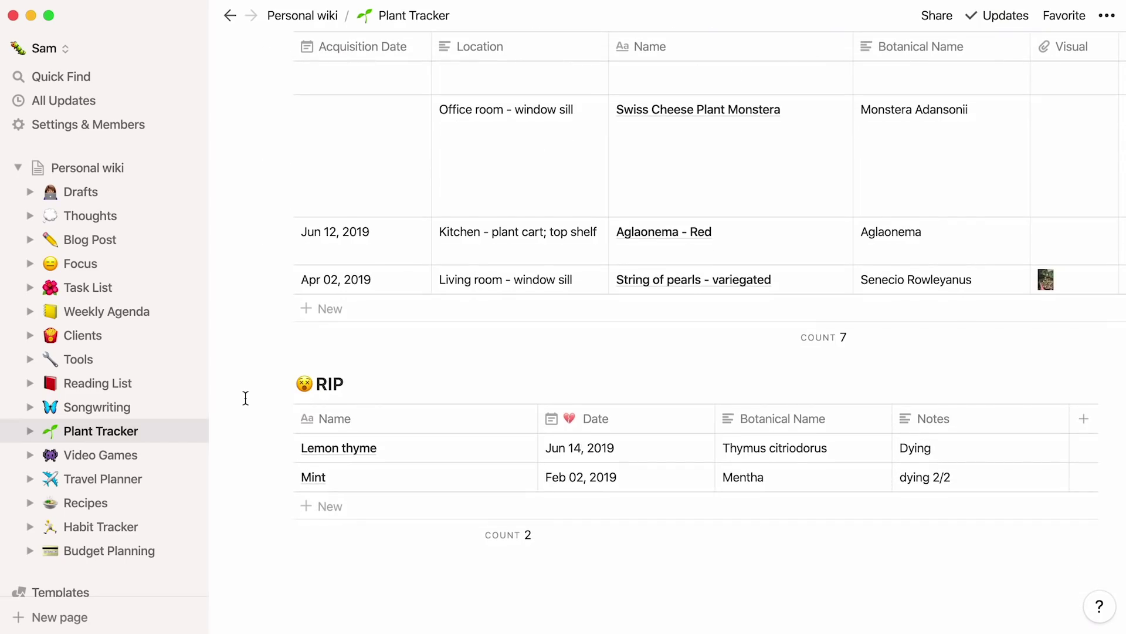
{"action": "left_click", "coordinate": [160, 454]}
{"action": "scroll", "coordinate": [223, 423], "scroll_direction": "down", "scroll_amount": 5}
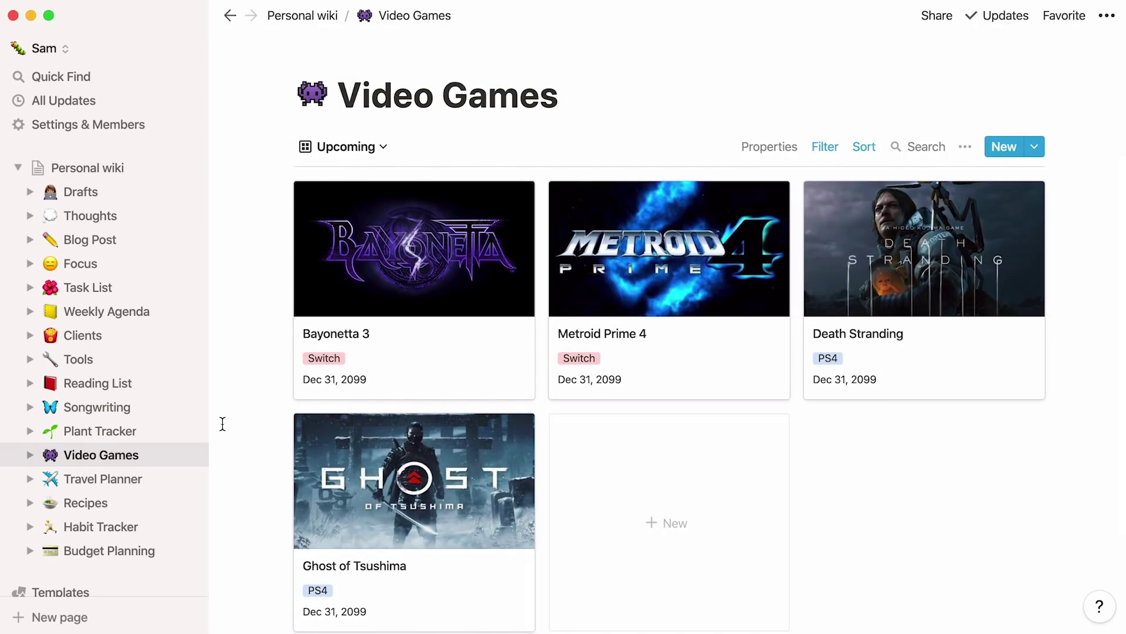
{"action": "left_click", "coordinate": [141, 241]}
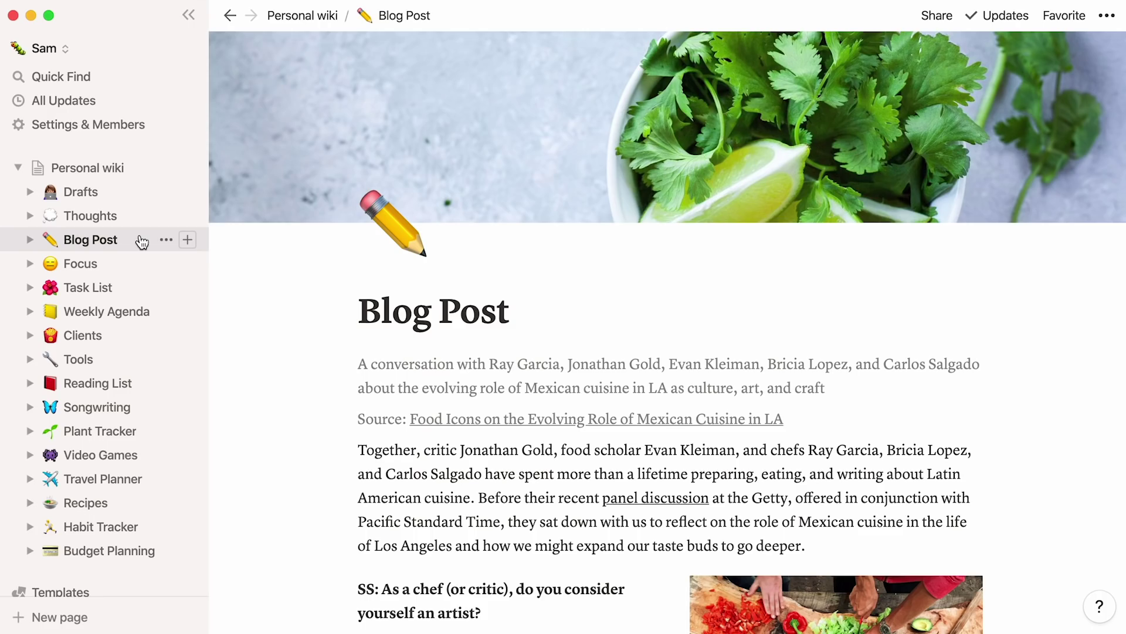
{"action": "scroll", "coordinate": [256, 317], "scroll_direction": "down", "scroll_amount": 10}
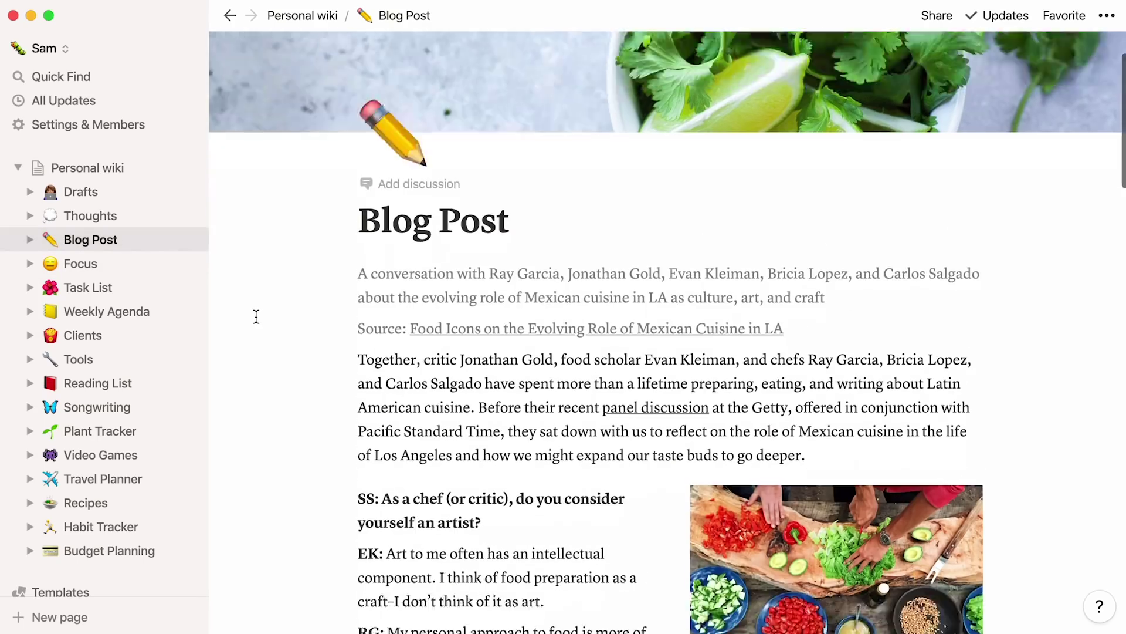
{"action": "scroll", "coordinate": [256, 316], "scroll_direction": "down", "scroll_amount": 15}
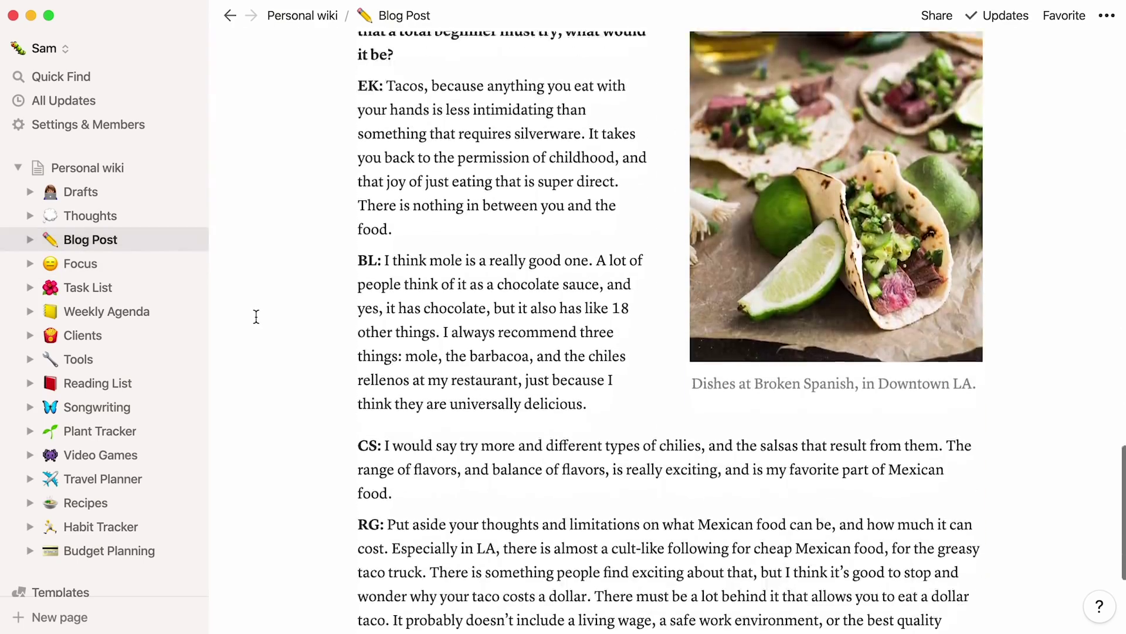
{"action": "left_click", "coordinate": [154, 549]}
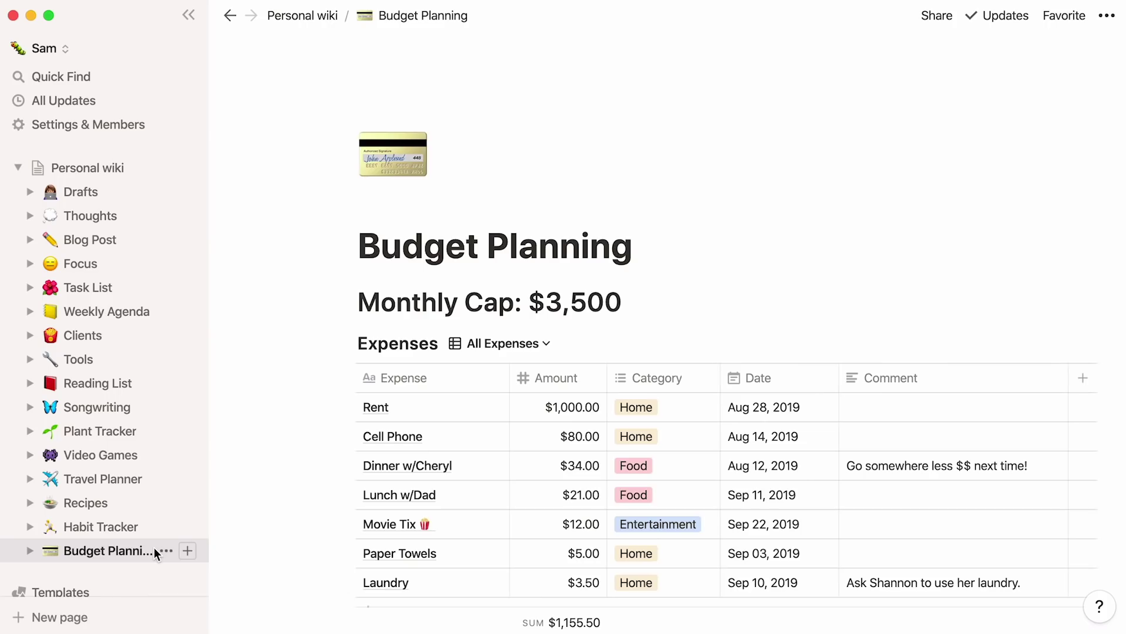
{"action": "left_click", "coordinate": [152, 173]}
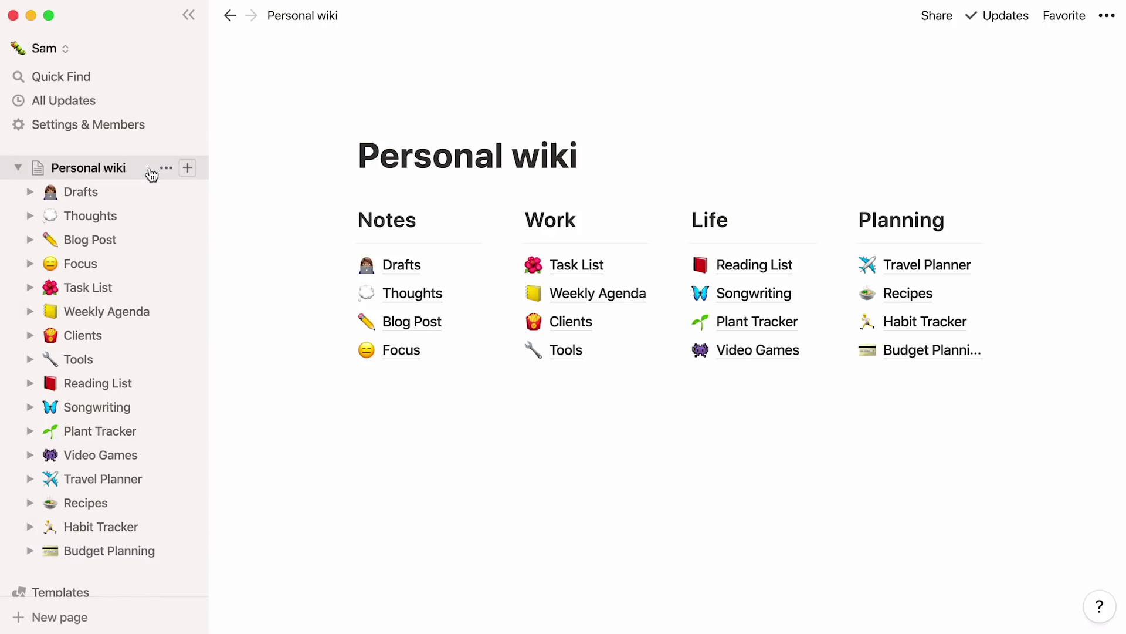
- Give Personal wiki a coffee cup icon and a cover image
{"action": "left_click", "coordinate": [19, 169]}
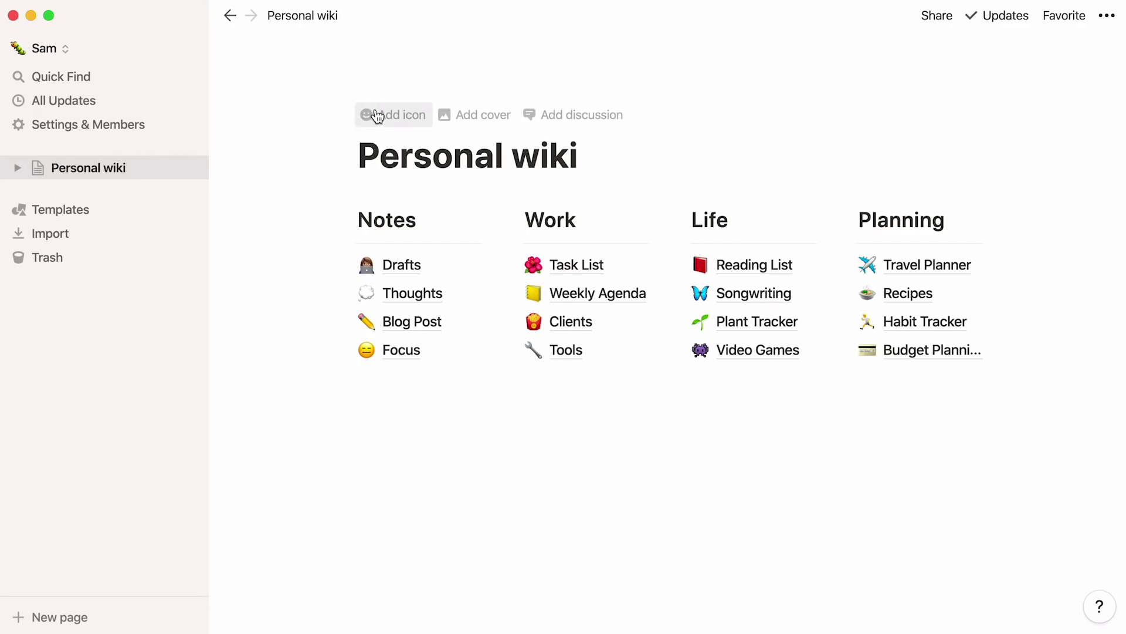
{"action": "left_click", "coordinate": [376, 112]}
{"action": "left_click", "coordinate": [382, 133]}
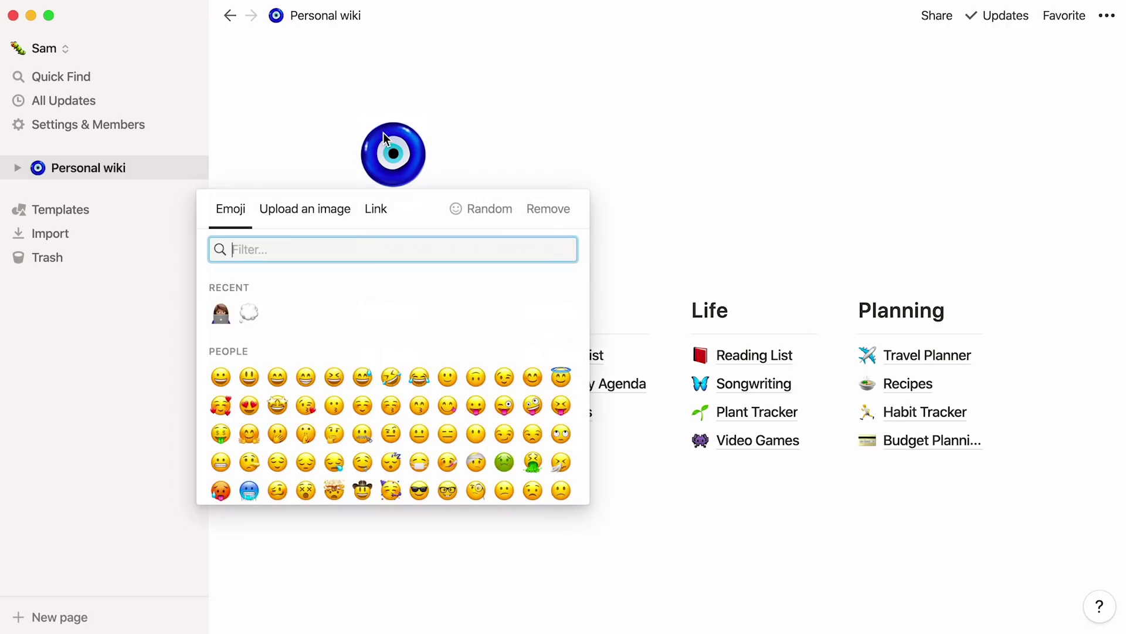
{"action": "type", "text": "coffee"}
{"action": "left_click", "coordinate": [219, 313]}
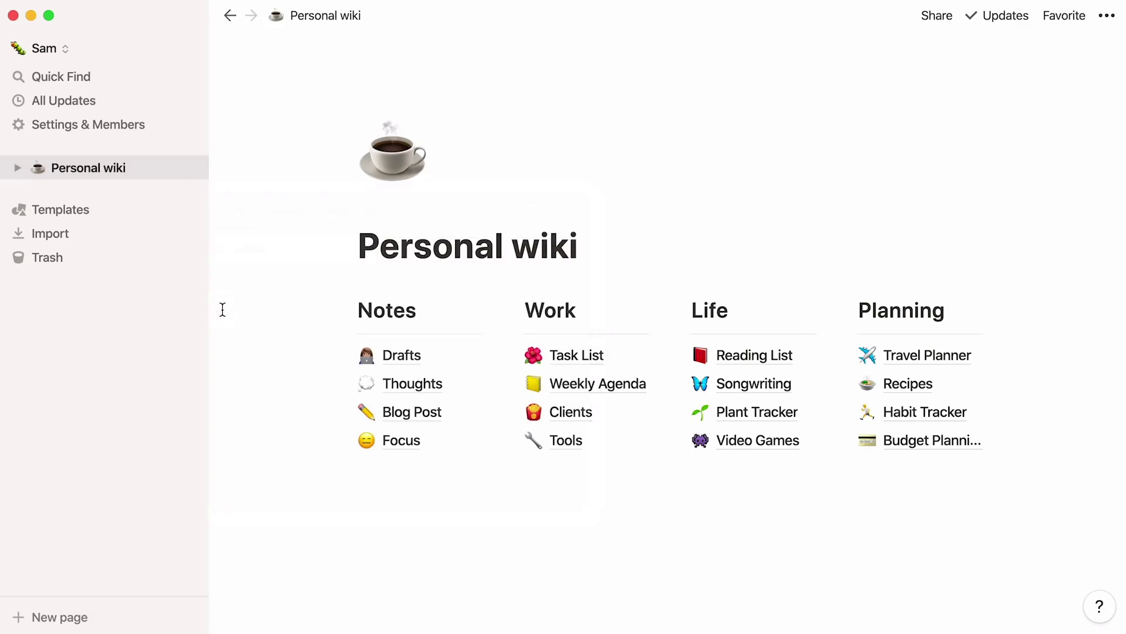
{"action": "left_click", "coordinate": [387, 206]}
- Add a quote block under the title containing the pasted Saint-Exupéry quotation
{"action": "key", "text": "Return"}
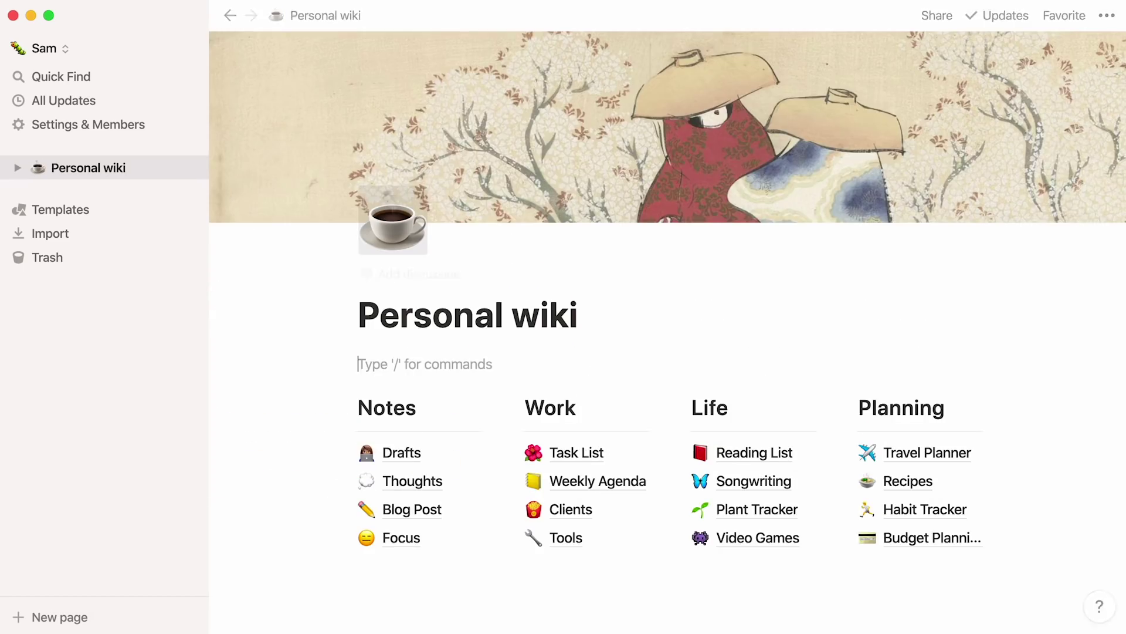
{"action": "type", "text": "/quote"}
{"action": "key", "text": "Return"}
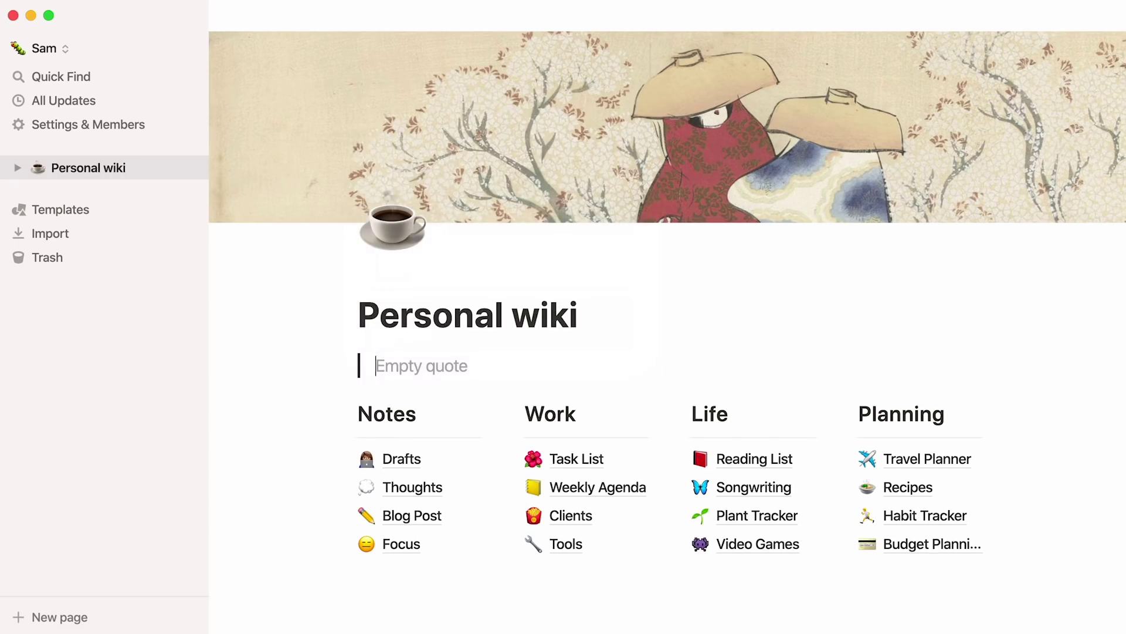
{"action": "type", "text": "It is only with the heart that one can see rightly; what is essential is invisible to the eye. - Antoine de Saint-Exupéry (The Little Prince, 1943)"}
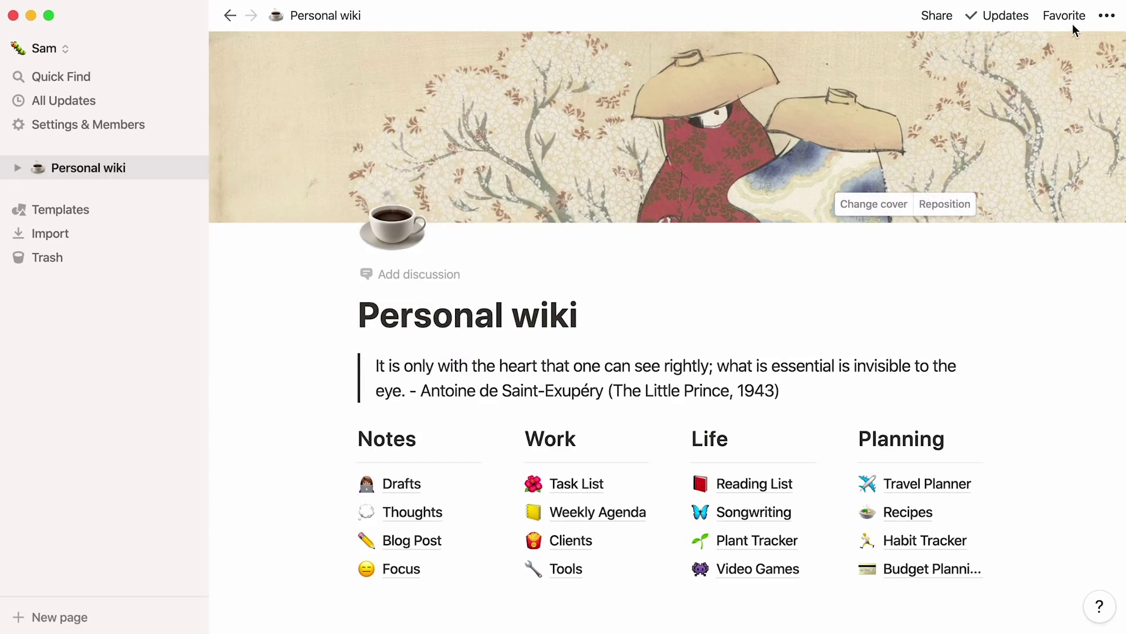
- Turn on Full width, pick the Serif style, and add Personal wiki to Favorites
{"action": "left_click", "coordinate": [1104, 17]}
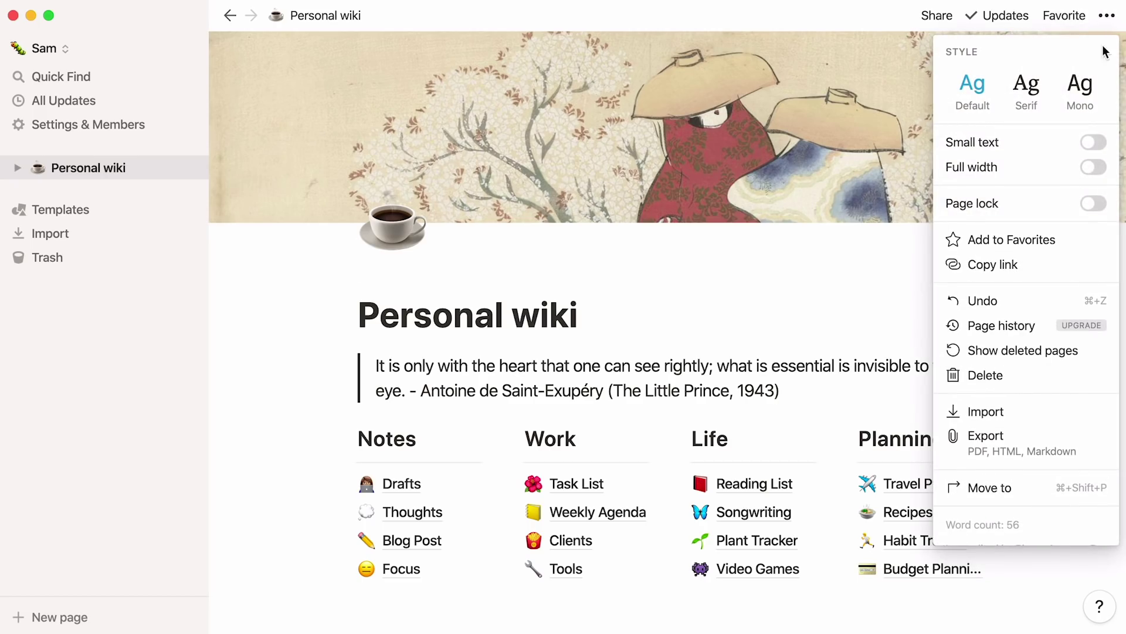
{"action": "left_click", "coordinate": [1094, 168]}
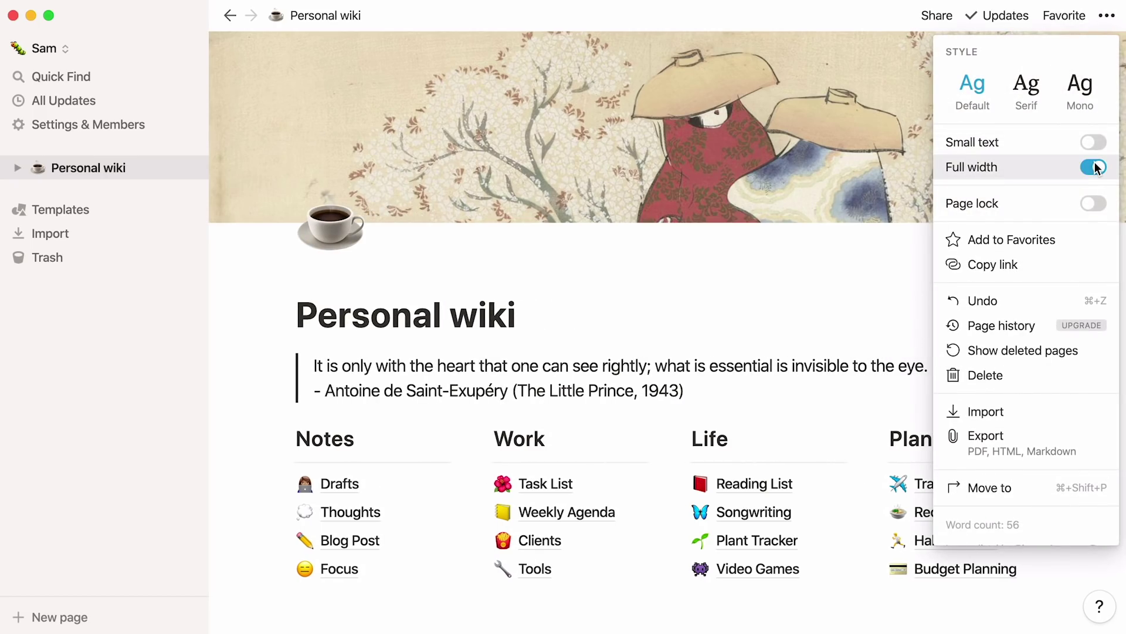
{"action": "left_click", "coordinate": [1038, 107]}
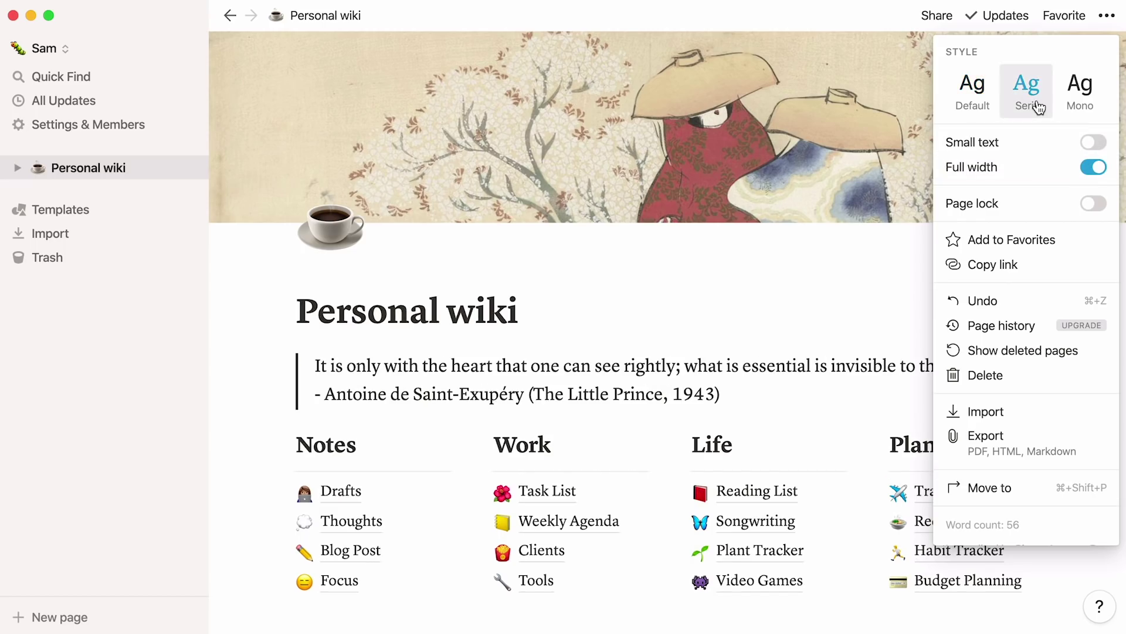
{"action": "left_click", "coordinate": [1060, 16]}
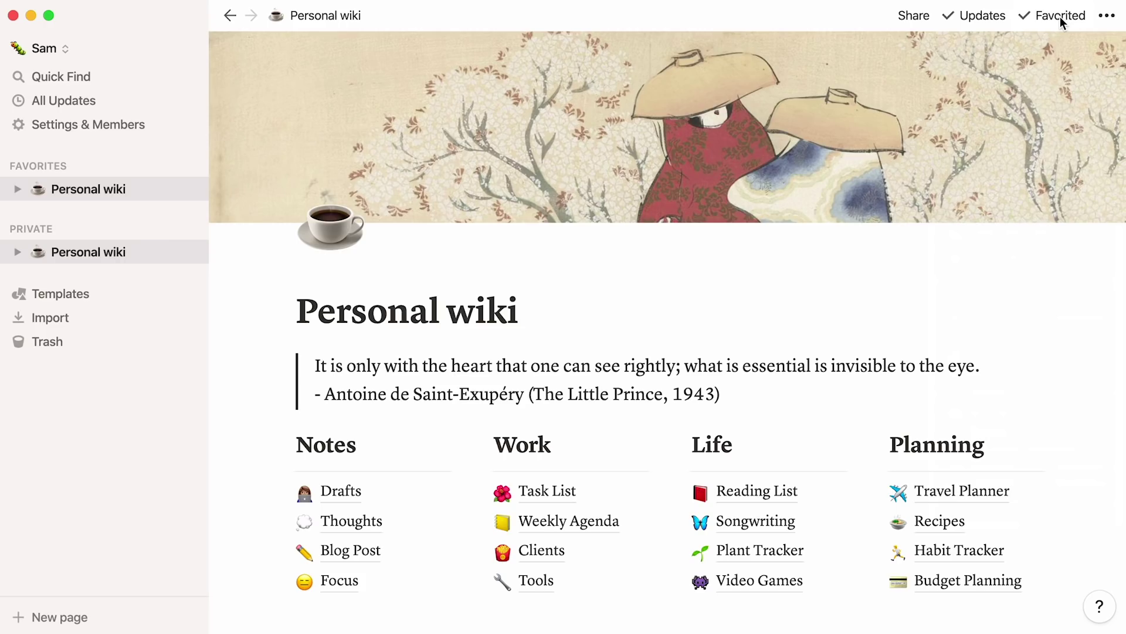